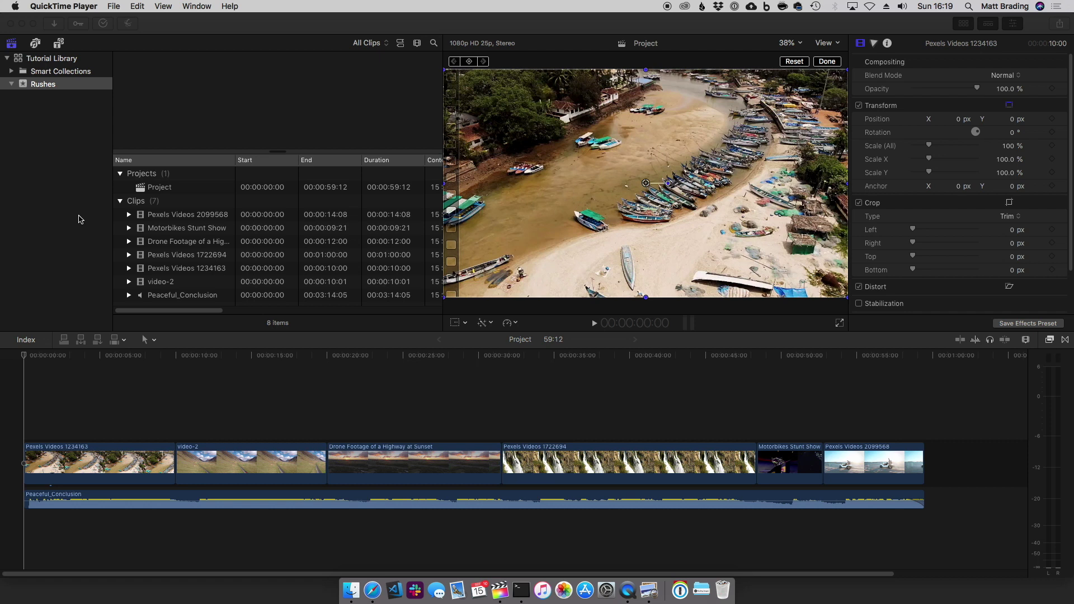
# - Add markers to the video-2, Drone Footage of a Highway at Sunset and Pexels Videos 1722694 clips at 13:01, 23:05 and 36:24
pyautogui.click(134, 359)
pyautogui.moveTo(126, 356); pyautogui.dragTo(257, 362)
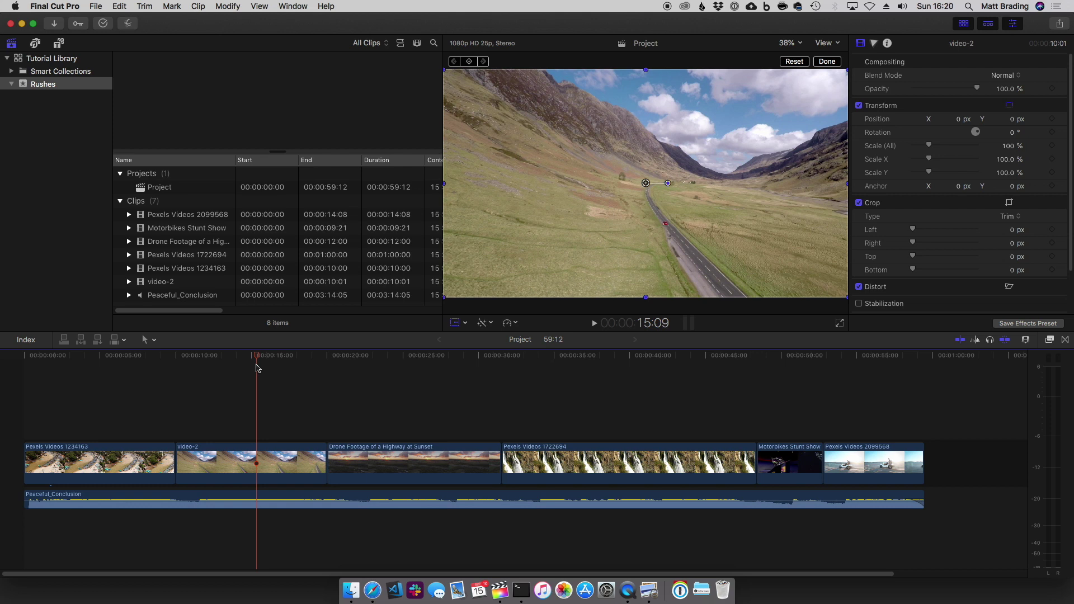
pyautogui.moveTo(259, 360); pyautogui.dragTo(375, 358)
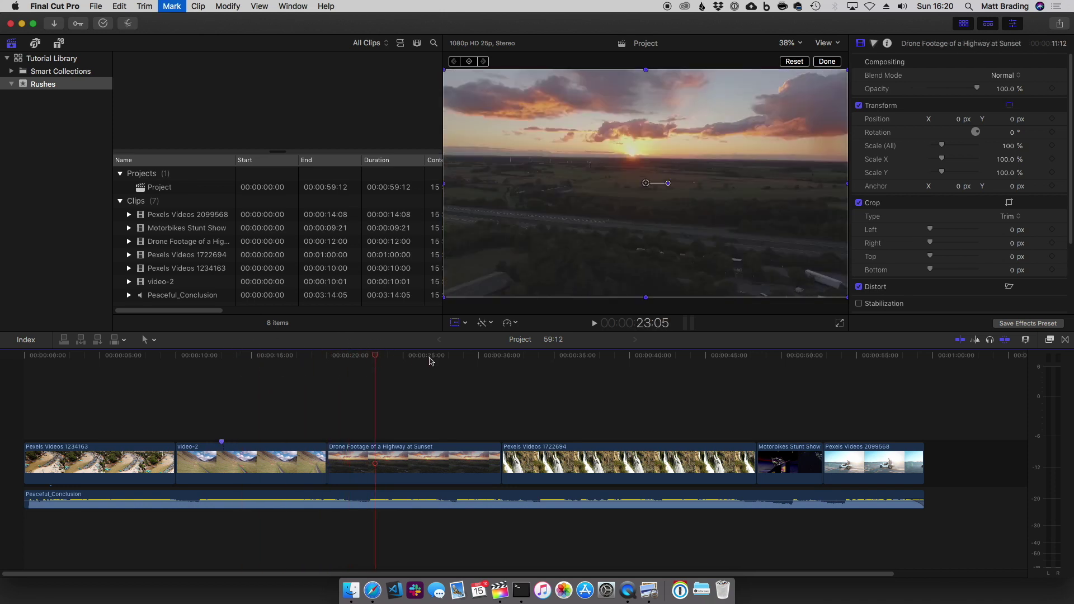
pyautogui.click(583, 358)
pyautogui.press('m')
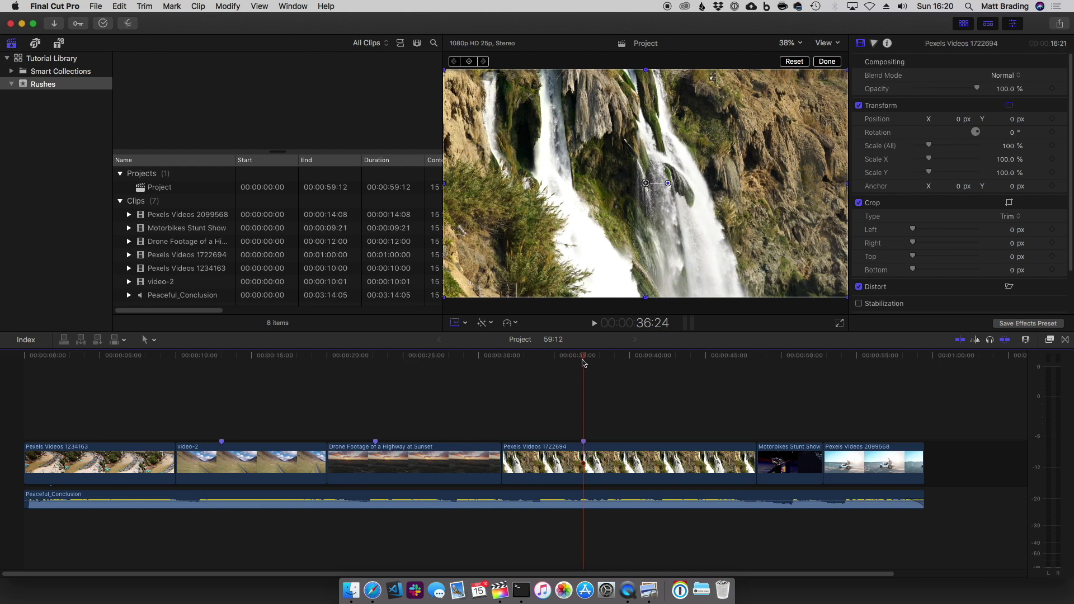
# - Play the timeline around the marker in the video-2 clip and return the playhead to just before it
pyautogui.click(375, 359)
pyautogui.click(225, 378)
pyautogui.moveTo(225, 383)
pyautogui.mouseDown()
pyautogui.moveTo(208, 383)
pyautogui.moveTo(233, 383)
pyautogui.mouseUp()
pyautogui.press('space')
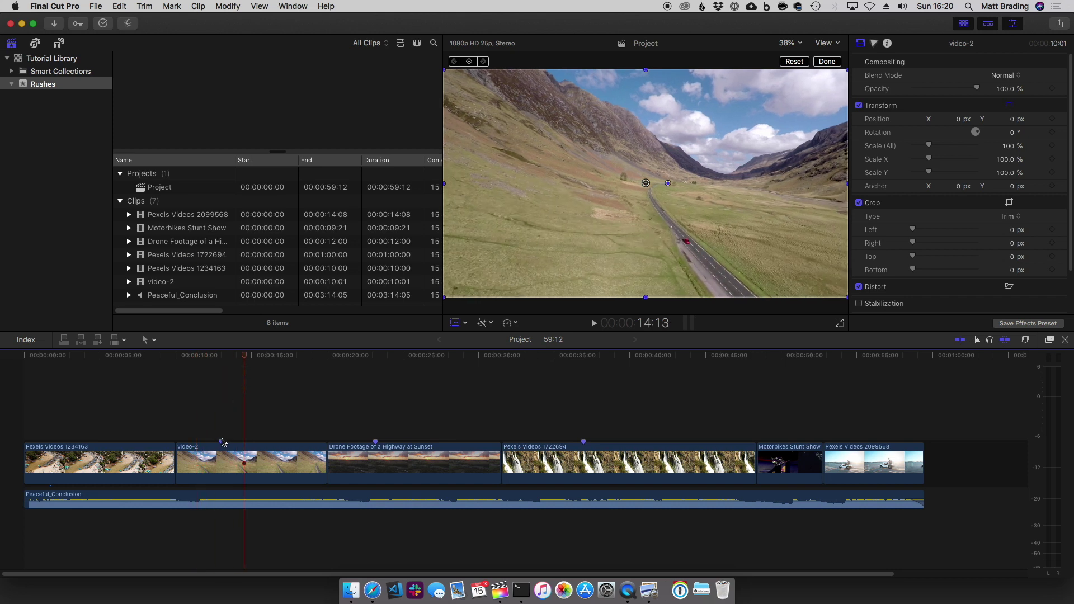
pyautogui.click(244, 361)
pyautogui.moveTo(244, 362); pyautogui.dragTo(211, 365)
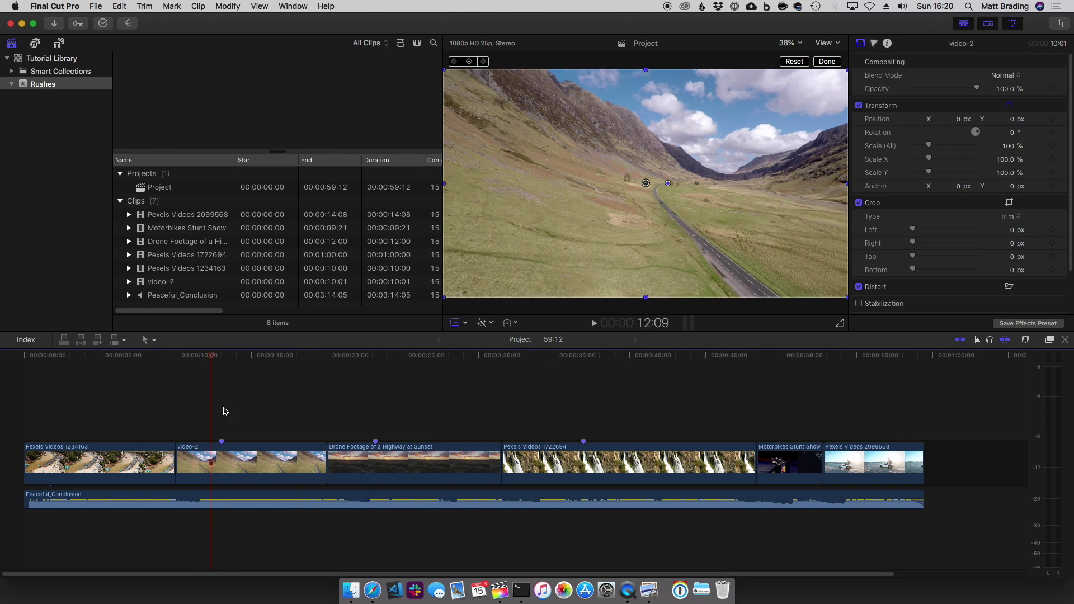
# - Rename the marker in the video-2 clip as "Something Cool Happened!"
pyautogui.doubleClick(222, 442)
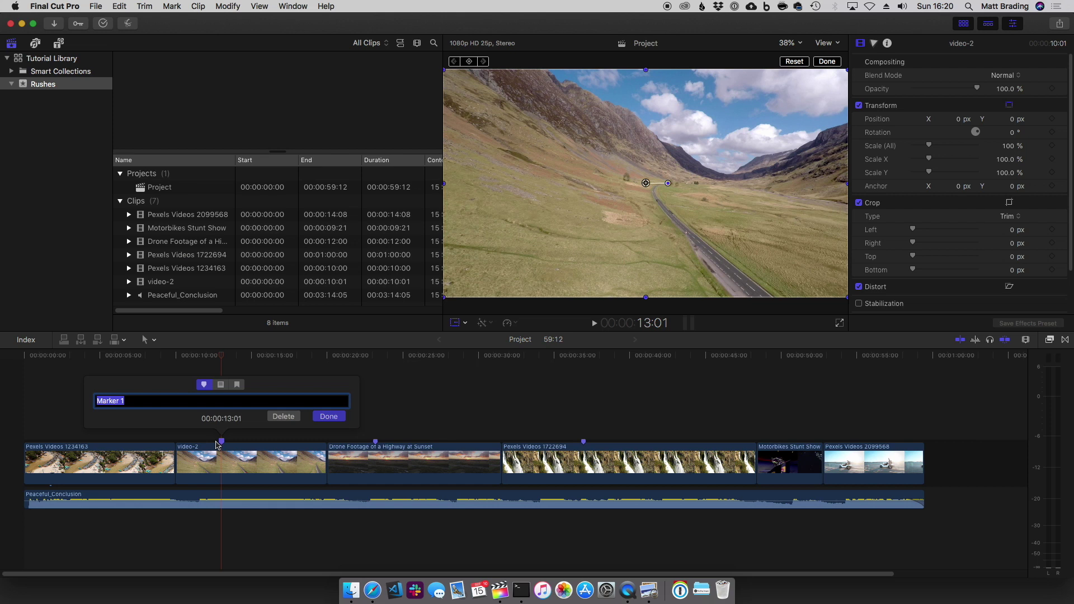
pyautogui.write('Something Cool Happened!')
pyautogui.click(324, 415)
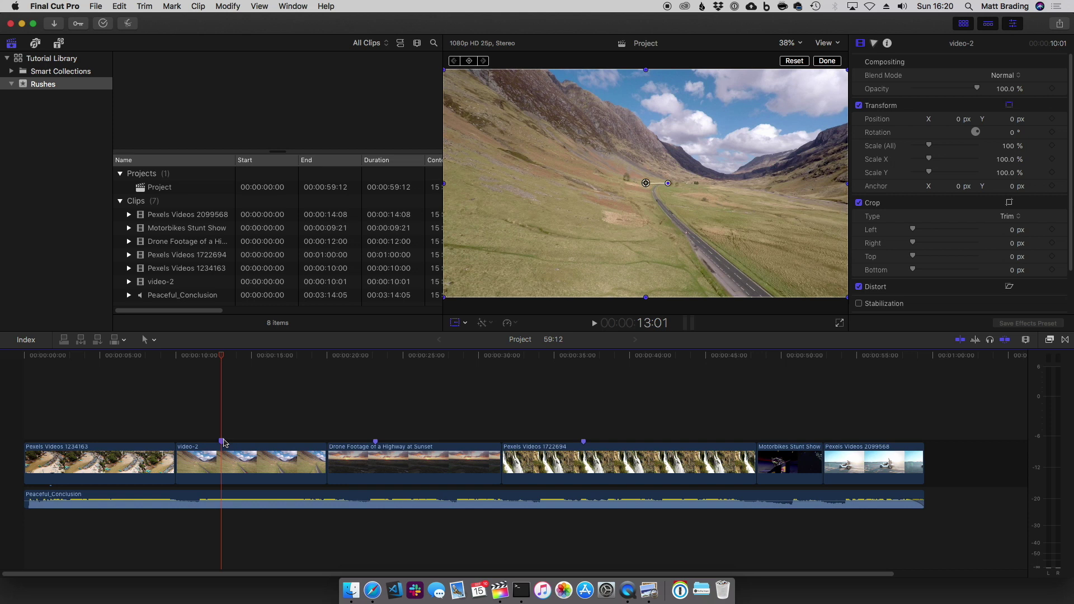
# - Show the timeline index's list of tags and jump through its three markers, ending on "Something Cool Happened!"
pyautogui.click(26, 340)
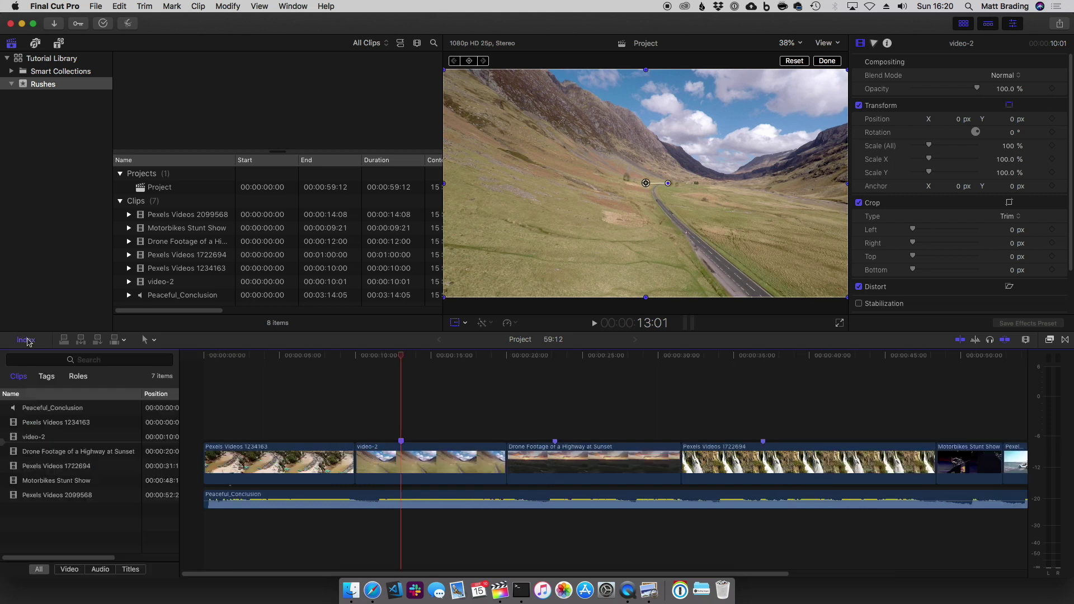
pyautogui.click(48, 379)
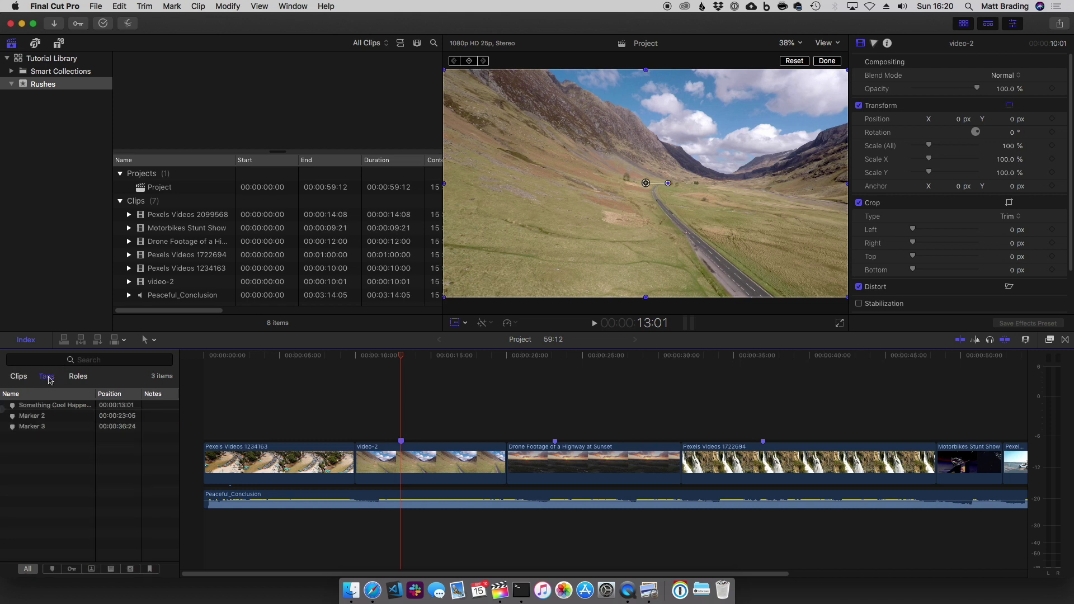
pyautogui.click(45, 409)
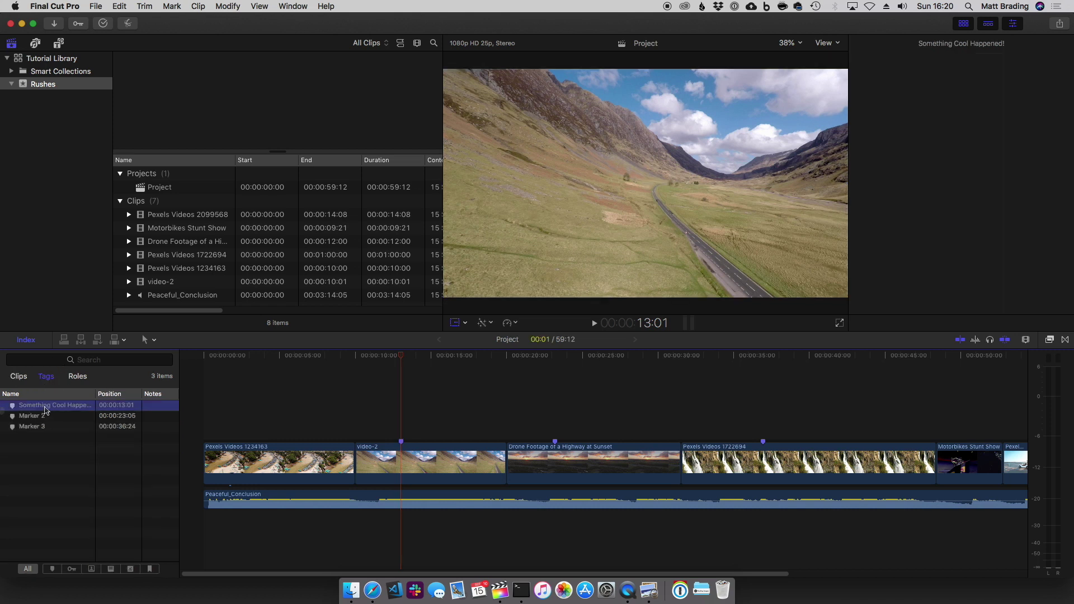
pyautogui.click(46, 417)
pyautogui.click(46, 424)
pyautogui.press('Up')
pyautogui.press('Up')
# - Scrub the playhead back before the video-2 marker and snap it onto the marker at 13:01
pyautogui.click(399, 350)
pyautogui.moveTo(400, 351); pyautogui.dragTo(391, 357)
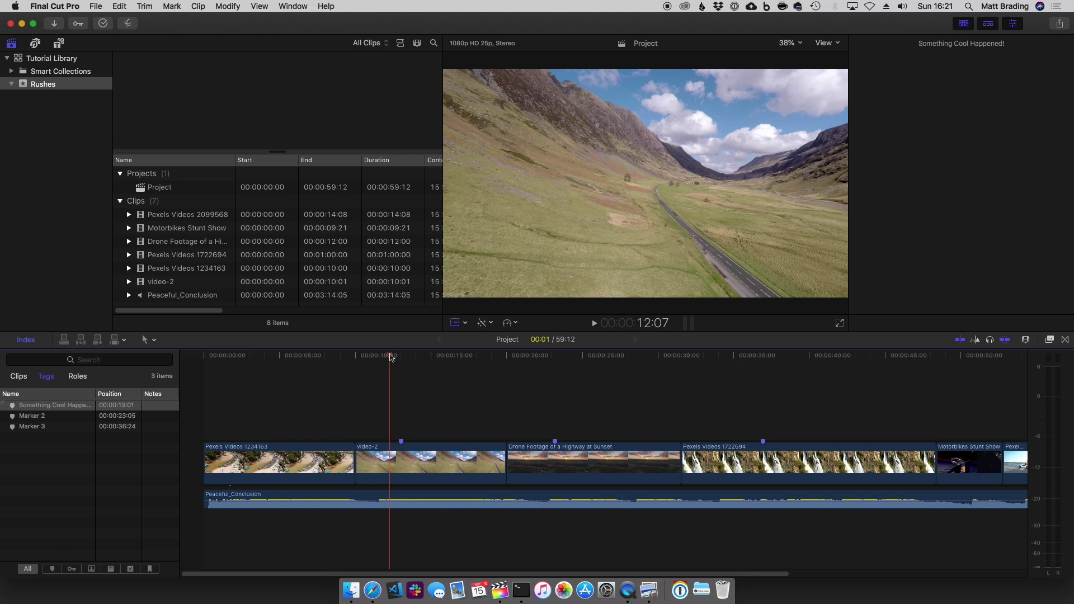
pyautogui.moveTo(393, 358)
pyautogui.mouseDown()
pyautogui.moveTo(376, 358)
pyautogui.moveTo(400, 358)
pyautogui.mouseUp()
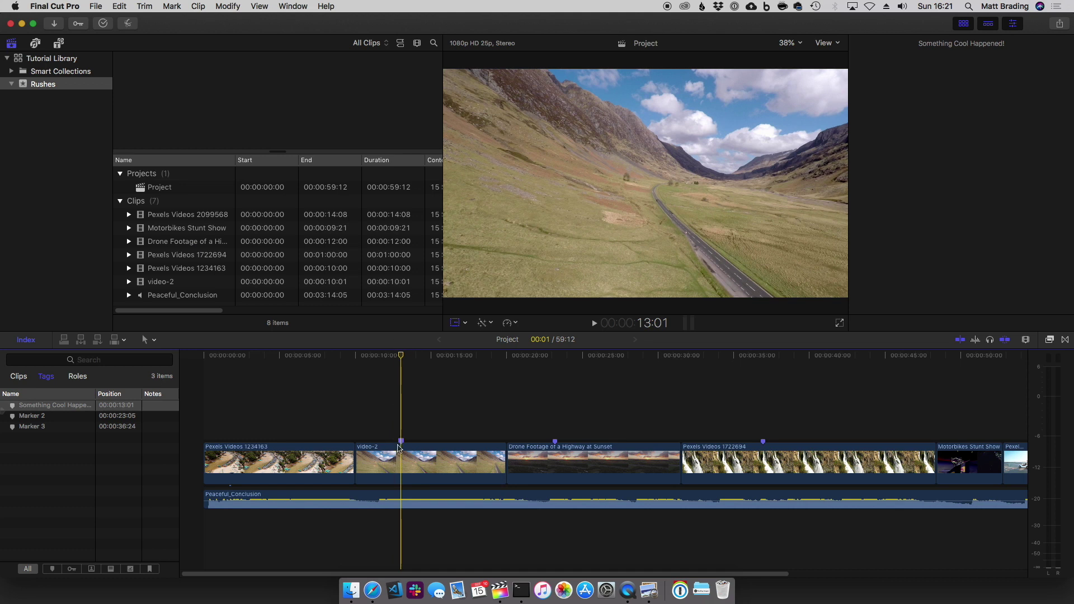
pyautogui.click(422, 494)
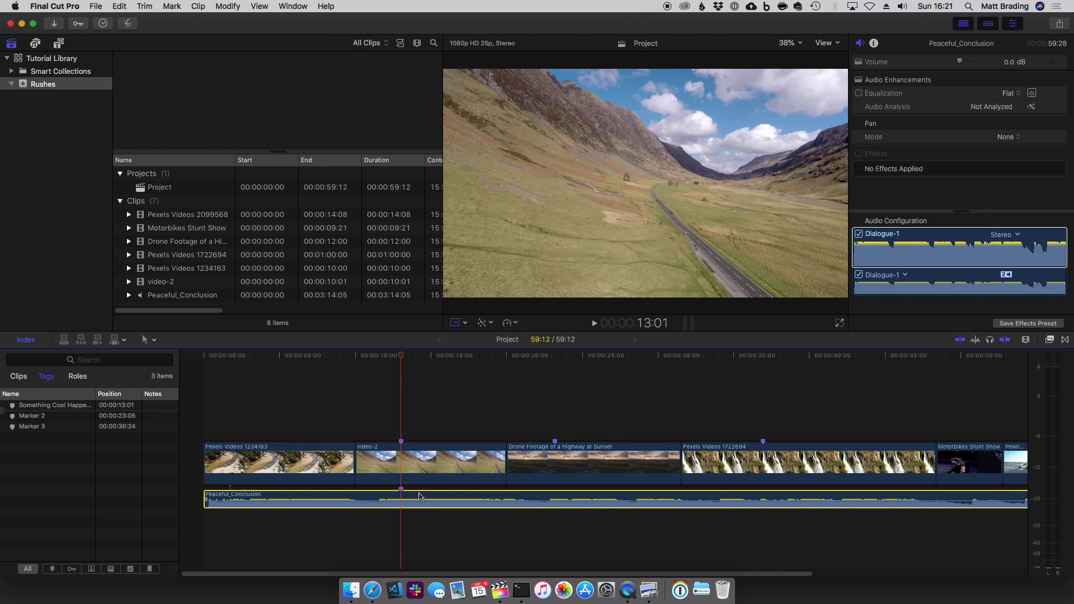
pyautogui.press('m')
pyautogui.click(468, 493)
pyautogui.click(501, 499)
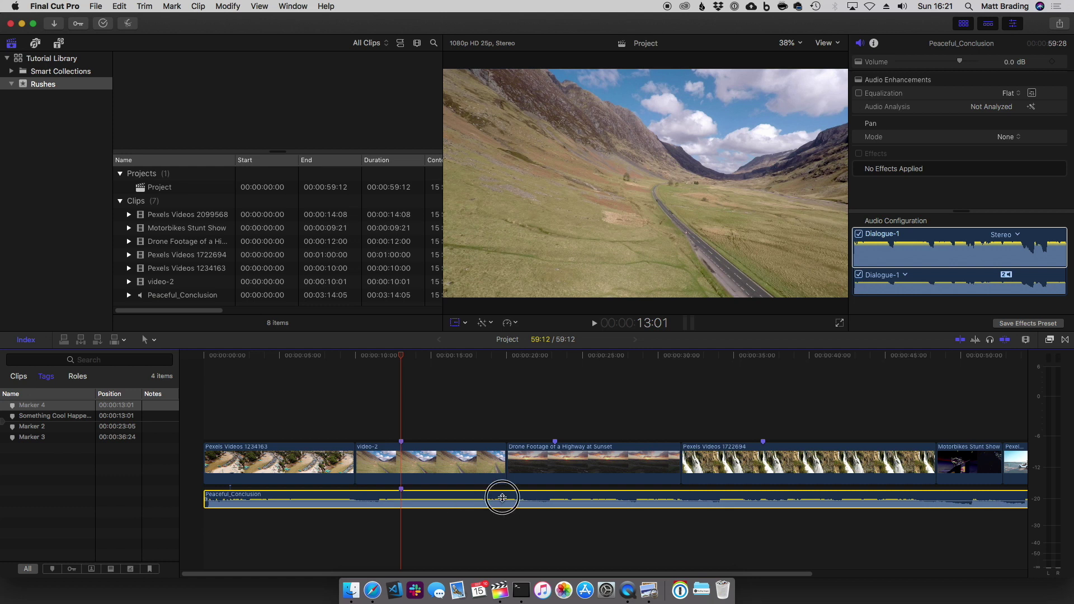
pyautogui.press('m')
pyautogui.click(467, 462)
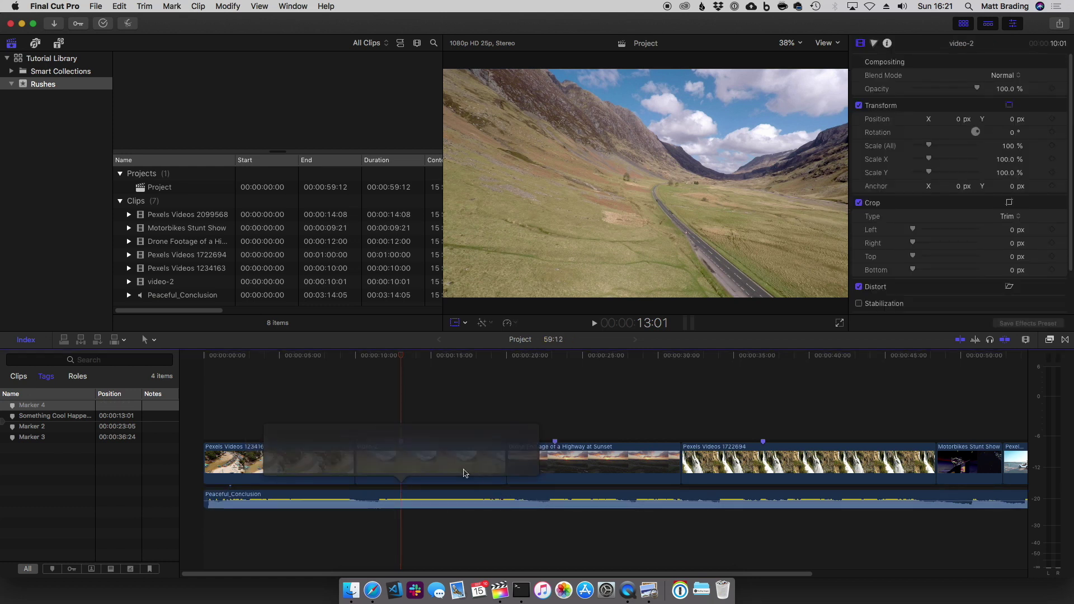
# - Add a marker to the Peaceful_Conclusion audio clip at 17:20 and slide the clip until that marker aligns with the video-2 marker
pyautogui.click(424, 357)
pyautogui.click(473, 358)
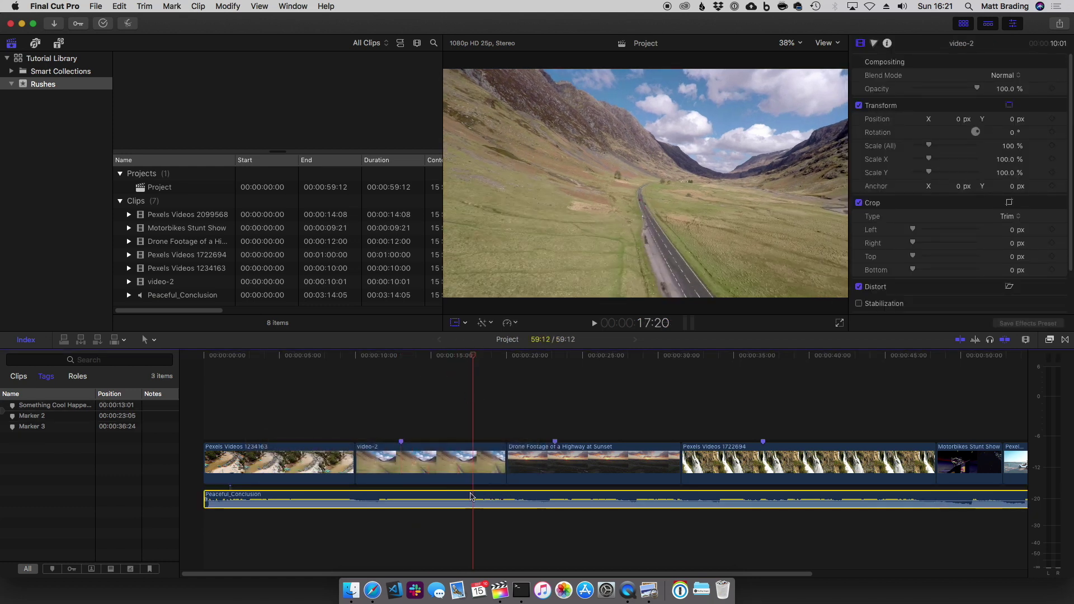
pyautogui.click(475, 499)
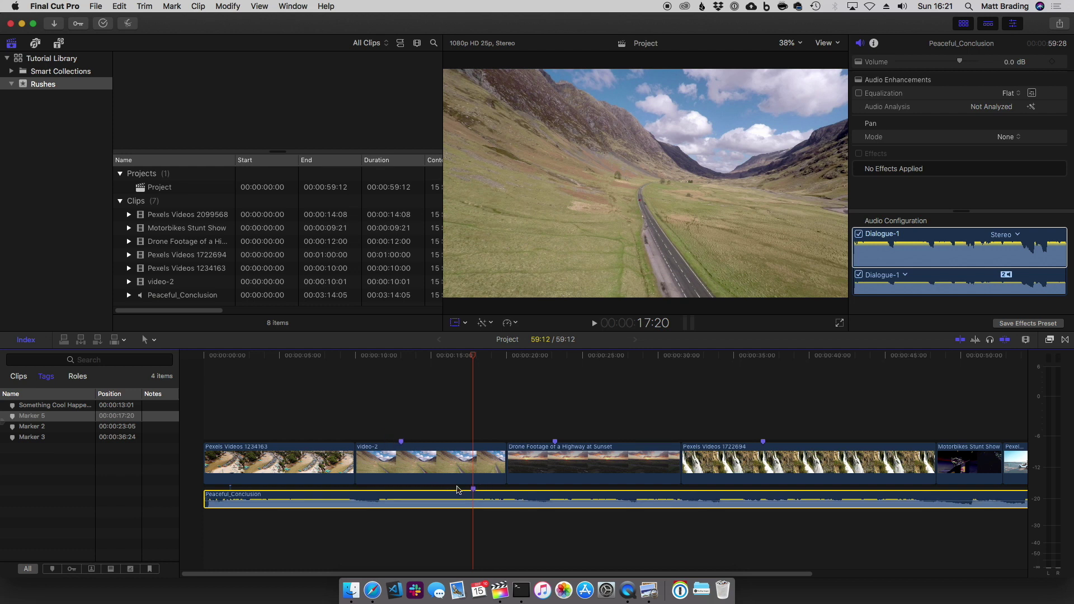
pyautogui.moveTo(483, 495)
pyautogui.mouseDown()
pyautogui.moveTo(184, 502)
pyautogui.moveTo(528, 496)
pyautogui.moveTo(466, 494)
pyautogui.mouseUp()
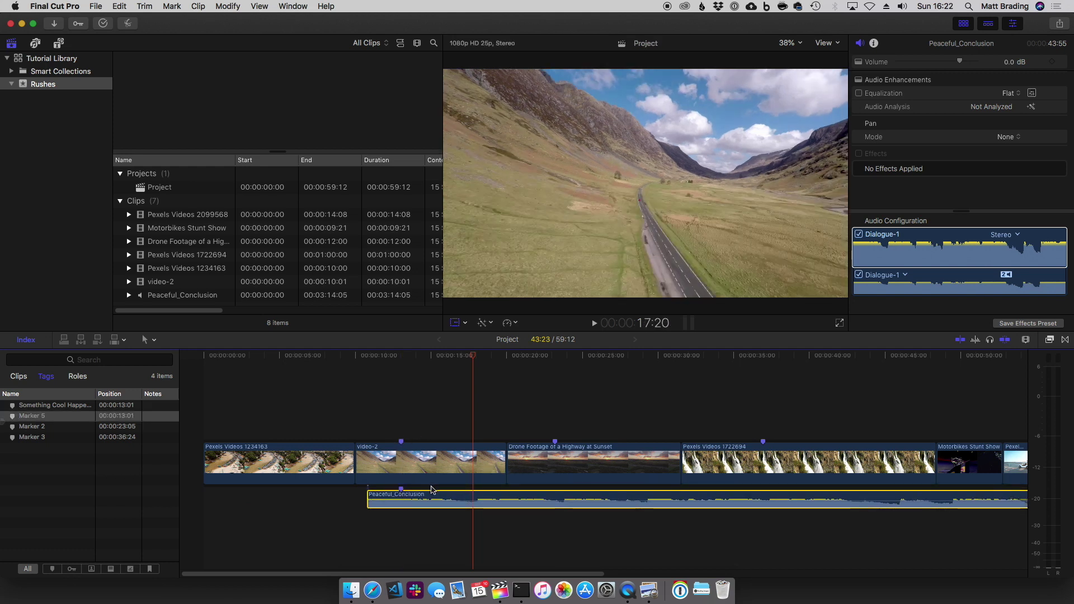
# - Undo the Peaceful_Conclusion clip's move and delete its marker
pyautogui.press('super+z')
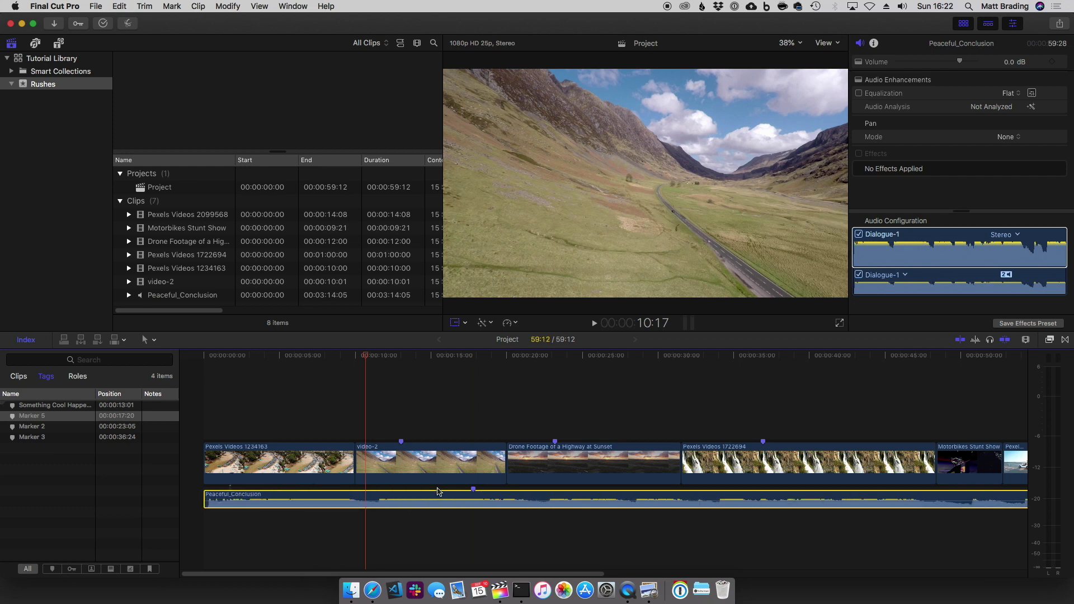
pyautogui.rightClick(473, 490)
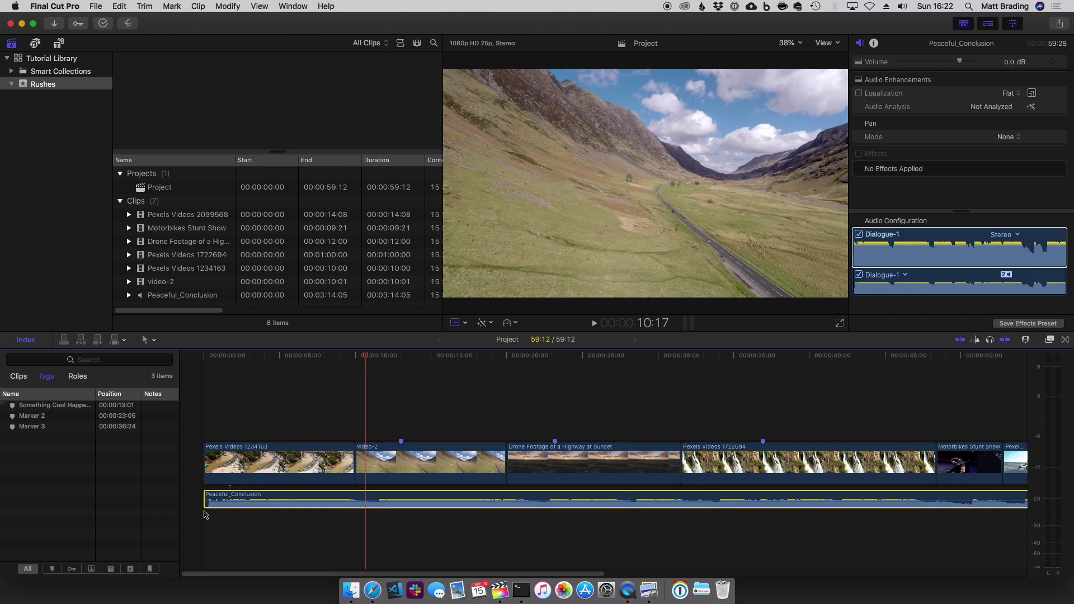
# - Turn the marker in the Drone Footage of a Highway at Sunset clip into a to-do named "Need to Colour Grade!"
pyautogui.doubleClick(401, 442)
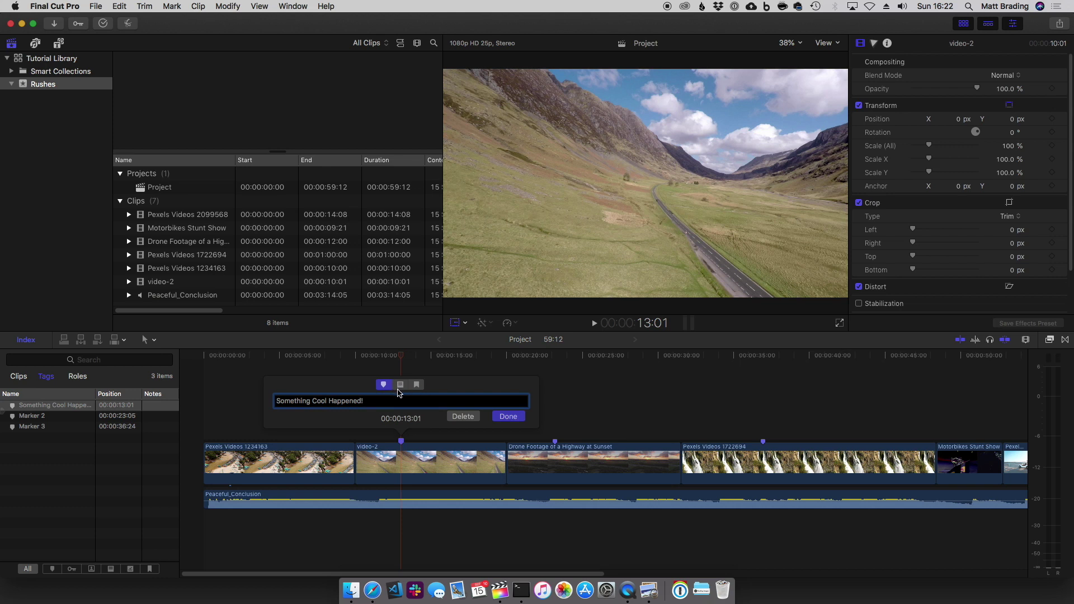
pyautogui.click(555, 442)
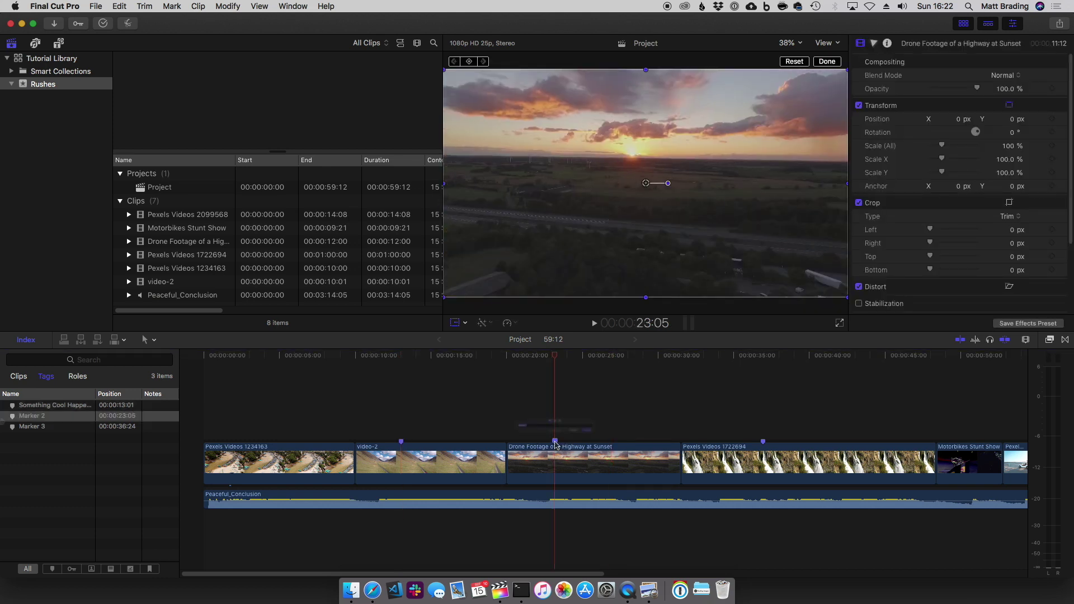
pyautogui.doubleClick(555, 442)
pyautogui.click(526, 401)
pyautogui.tripleClick(526, 401)
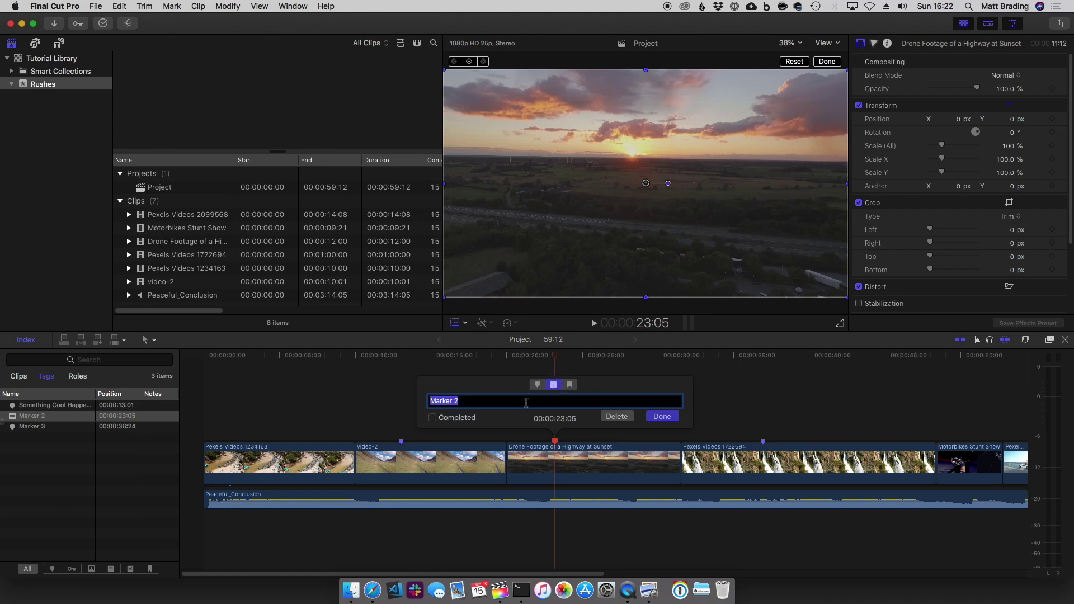
pyautogui.write('Need to Colour Grade!')
pyautogui.click(662, 416)
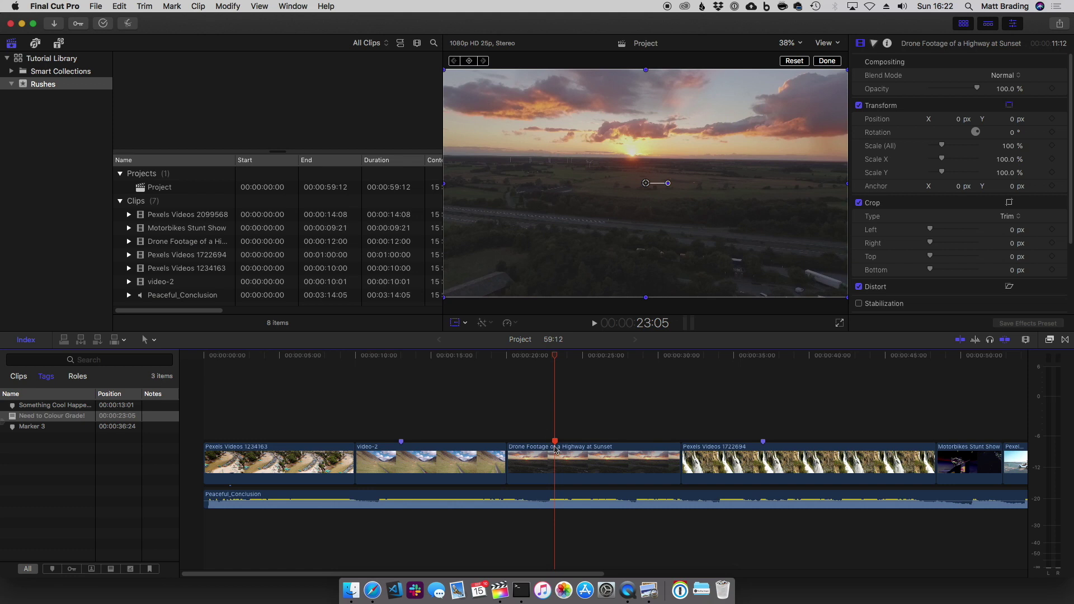
# - Mark the "Need to Colour Grade!" to-do as completed
pyautogui.click(542, 426)
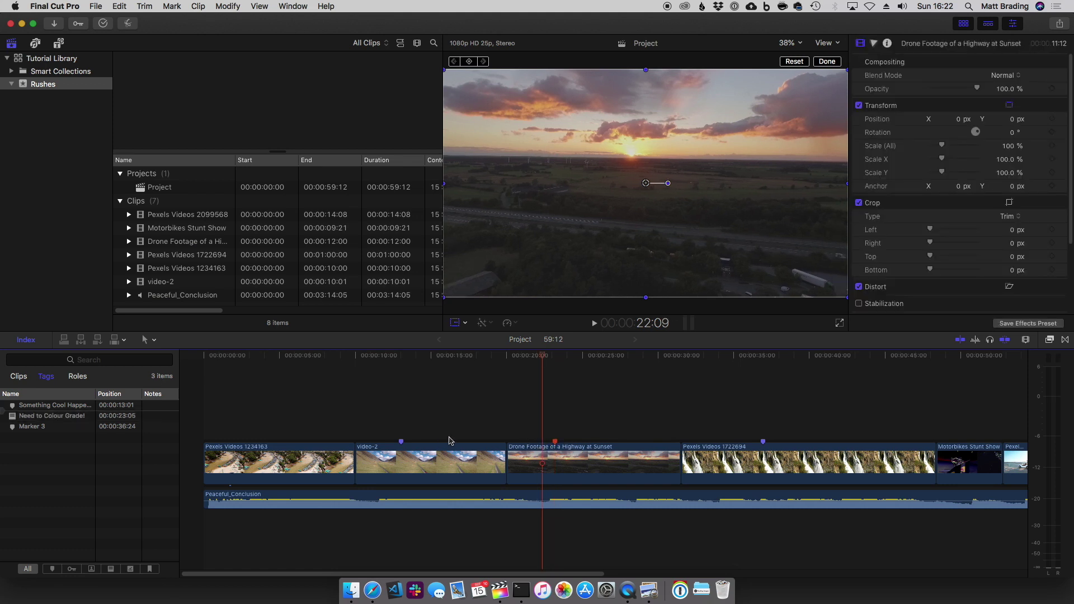
pyautogui.doubleClick(555, 443)
pyautogui.click(432, 418)
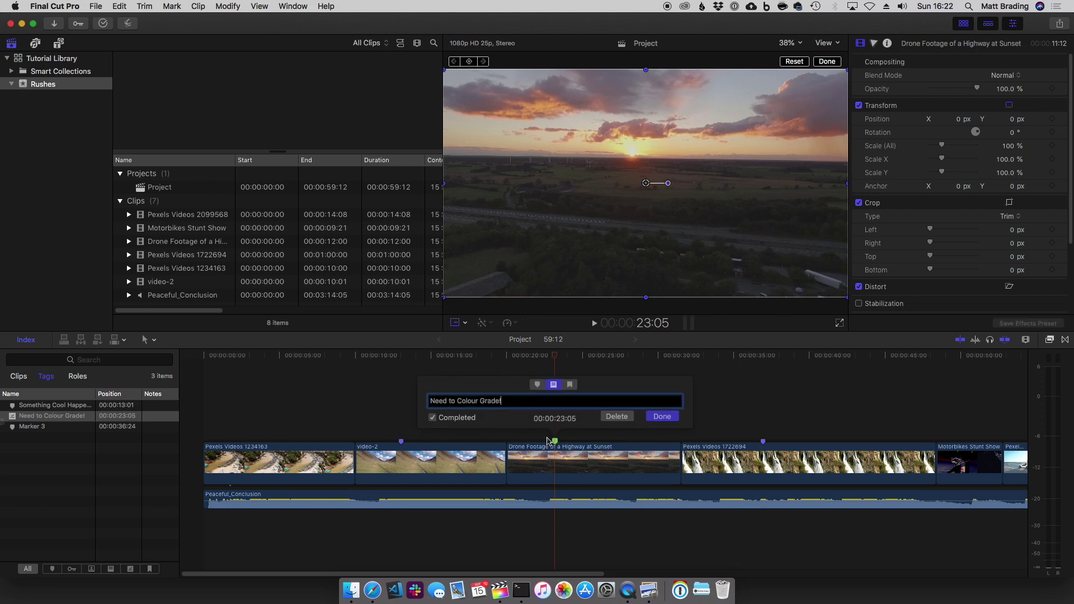
# - Turn the marker in the Pexels Videos 1722694 clip into a to-do named "Need to add sound effect"
pyautogui.click(763, 442)
pyautogui.doubleClick(763, 442)
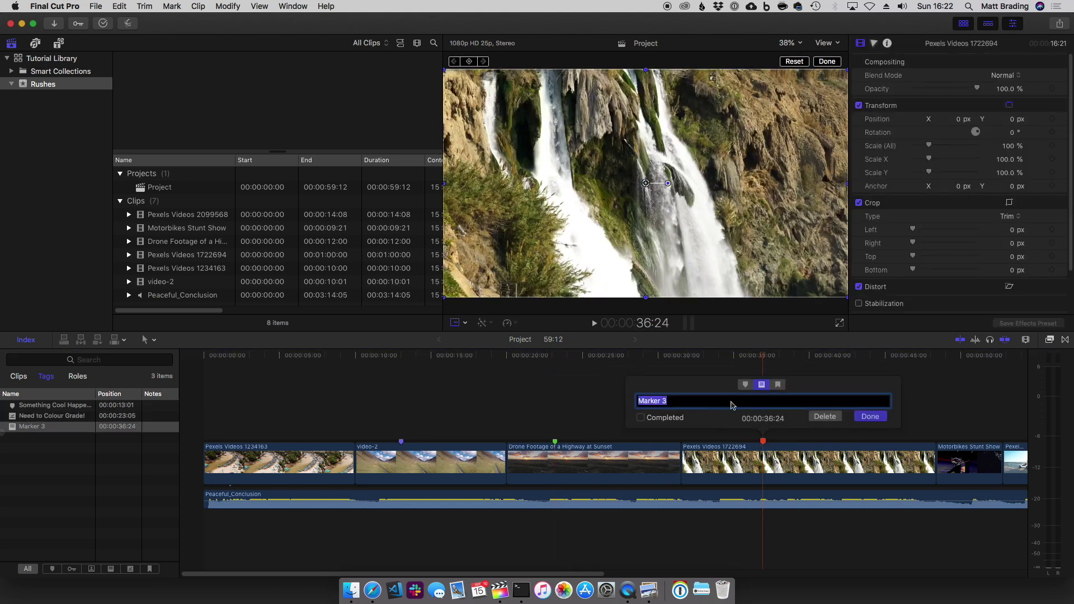
pyautogui.write('Need to add sound effect')
pyautogui.press('Return')
pyautogui.click(727, 420)
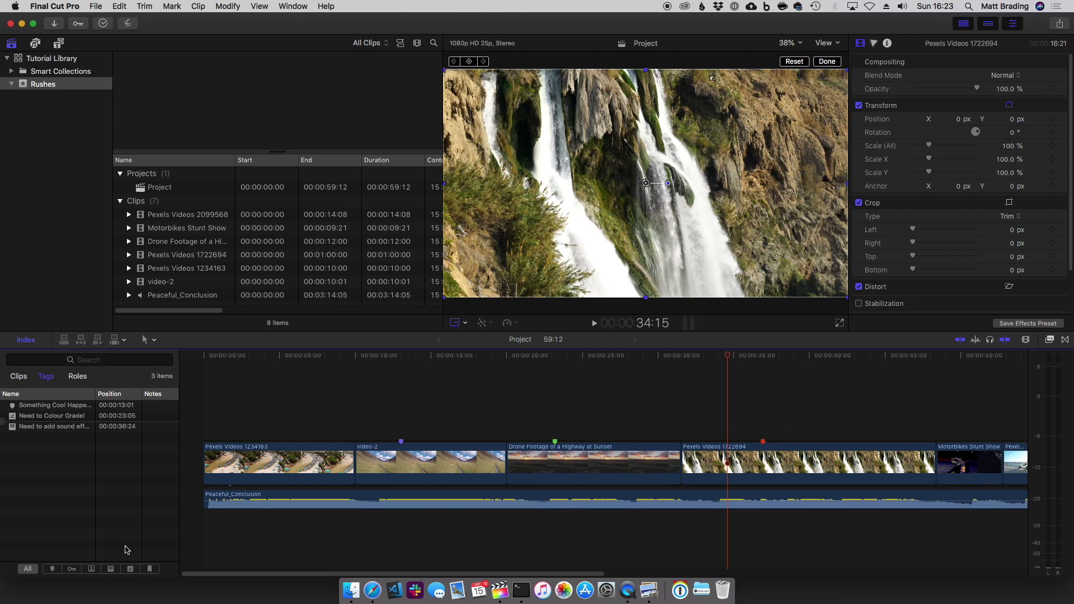
# - Filter the timeline index to incomplete to-dos and mark "Need to add sound effect" as completed
pyautogui.click(110, 568)
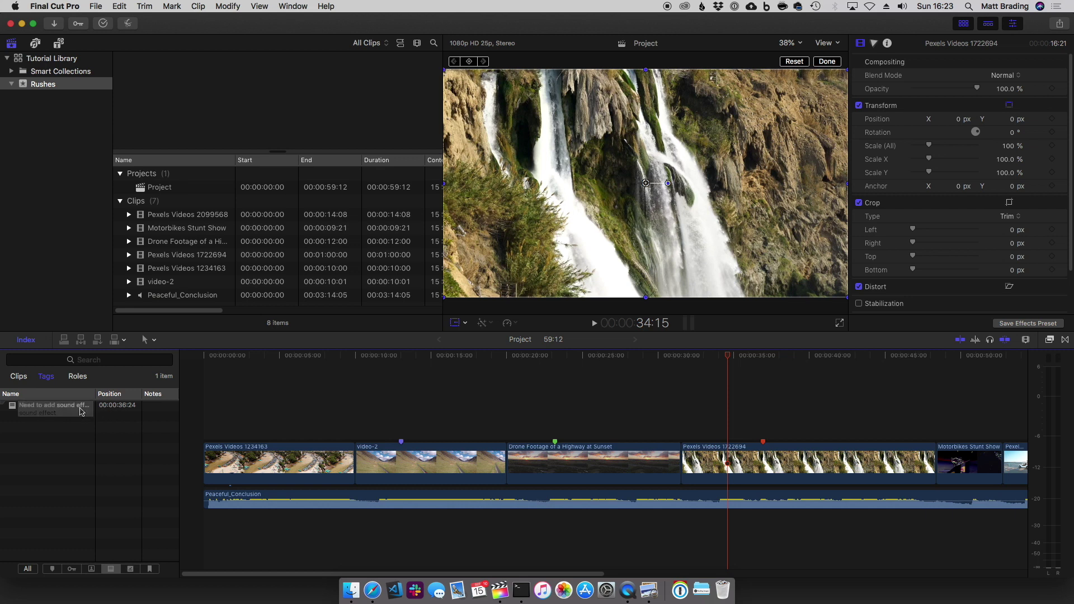
pyautogui.doubleClick(76, 410)
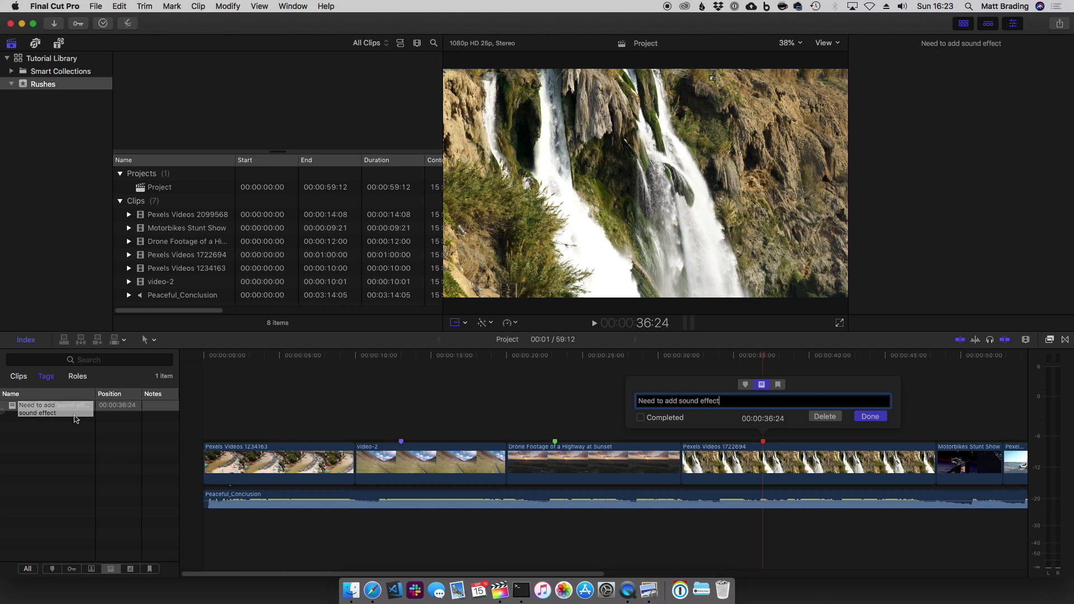
pyautogui.click(77, 430)
pyautogui.doubleClick(763, 442)
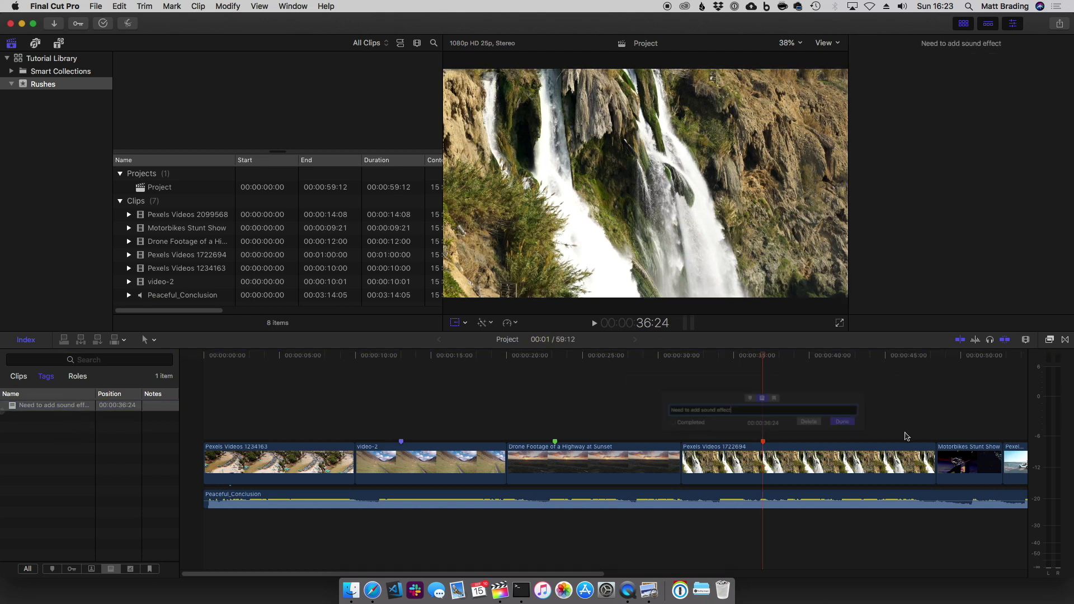
pyautogui.click(649, 421)
pyautogui.click(642, 419)
pyautogui.click(608, 418)
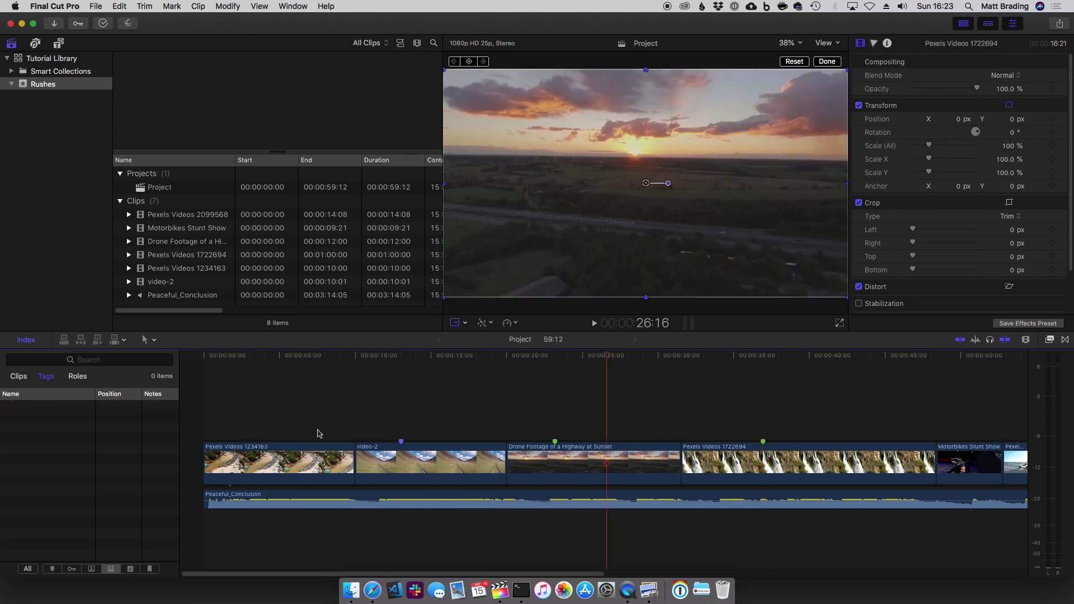
# - List the completed to-dos in the timeline index, jump to each one, and switch through the filters to standard markers
pyautogui.click(130, 569)
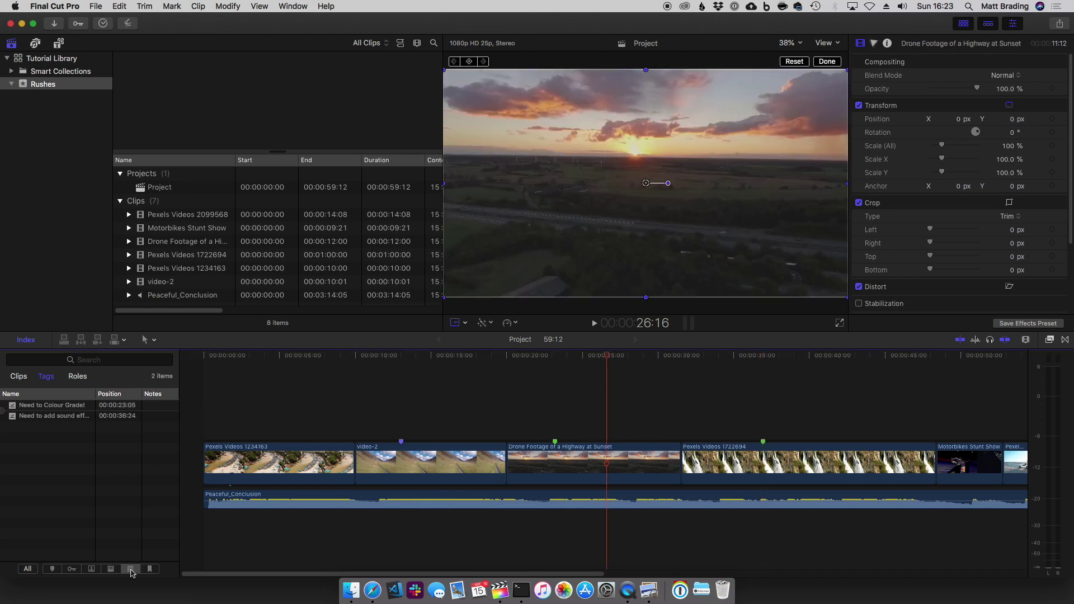
pyautogui.click(78, 407)
pyautogui.click(78, 417)
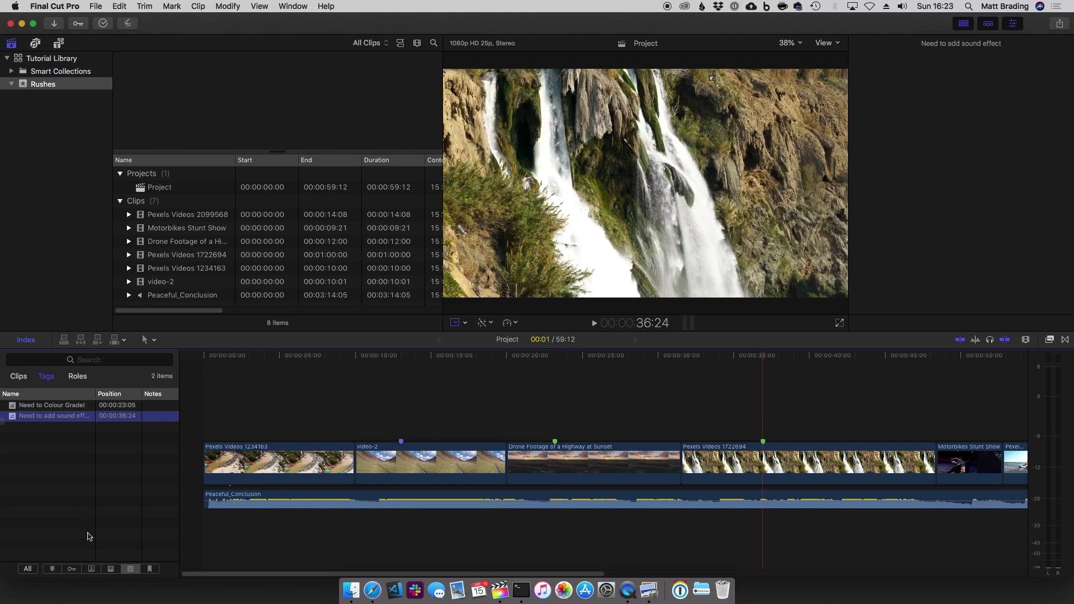
pyautogui.click(111, 569)
pyautogui.click(91, 569)
pyautogui.click(53, 569)
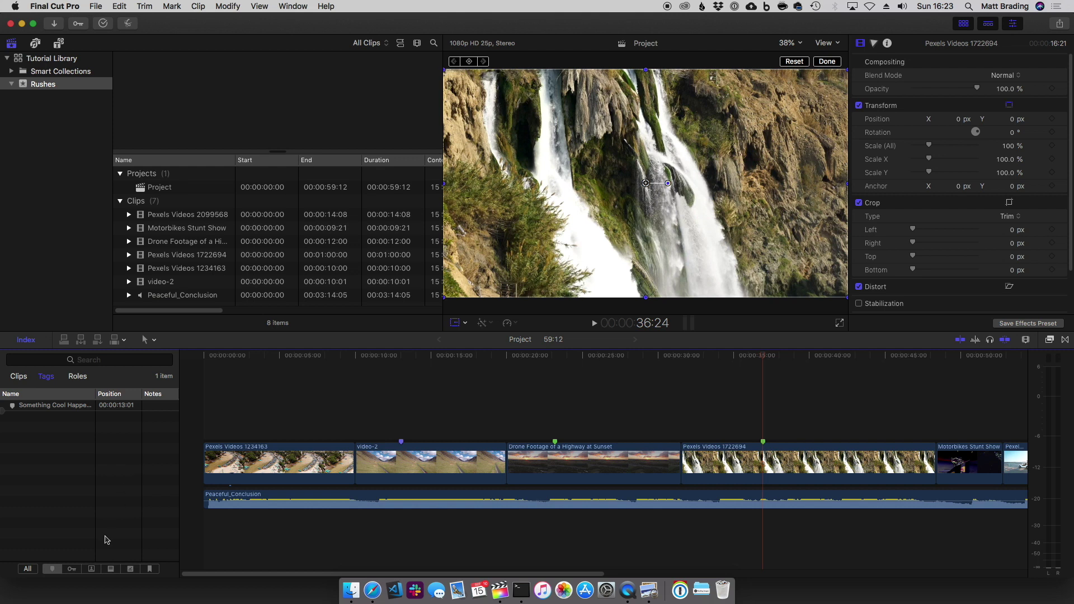
# - Add a marker at 00:00:06:09 in the Pexels Videos 1234163 clip and turn it into a chapter marker named "Chapter 1"
pyautogui.moveTo(311, 575); pyautogui.dragTo(491, 574)
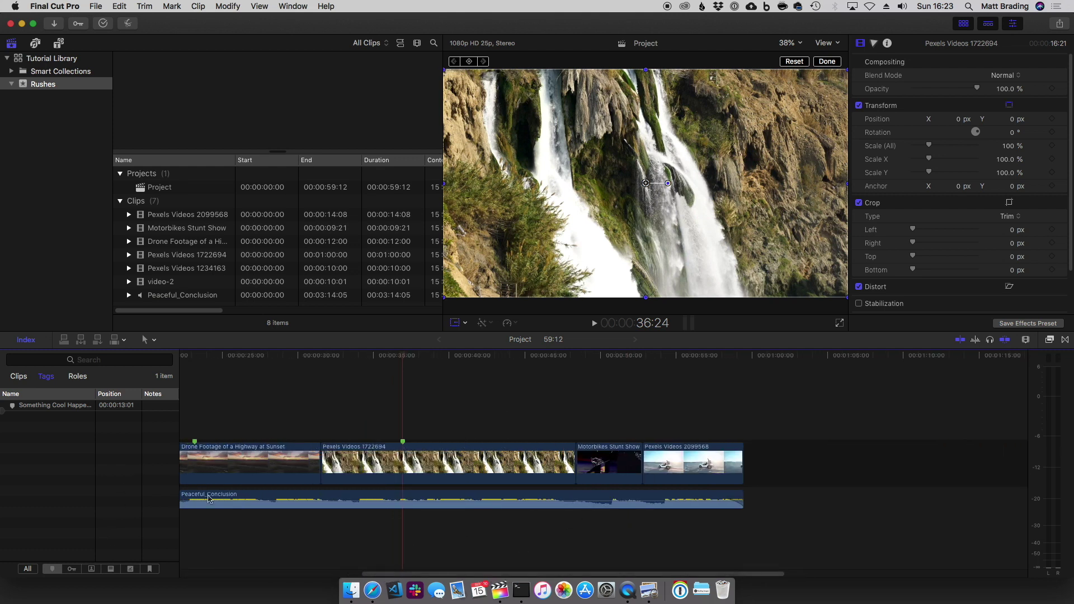
pyautogui.moveTo(382, 573); pyautogui.dragTo(180, 554)
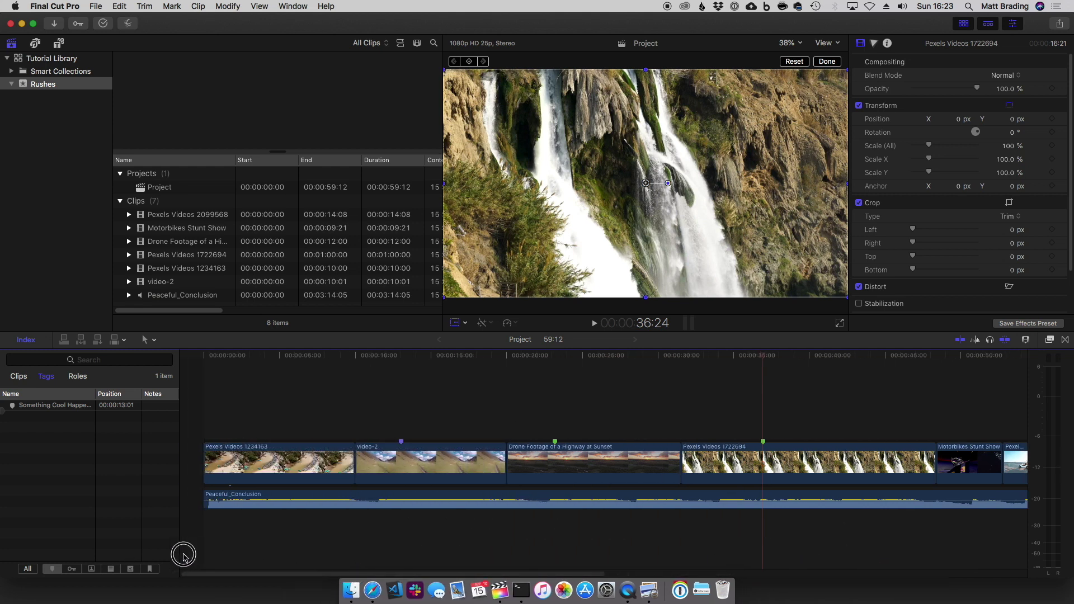
pyautogui.click(300, 358)
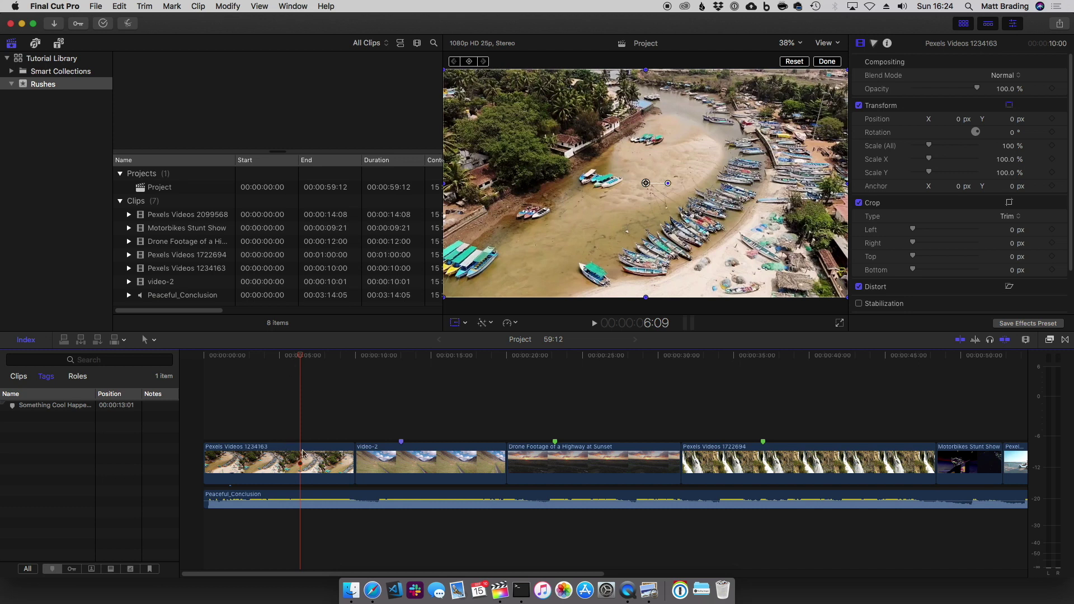
pyautogui.press('m')
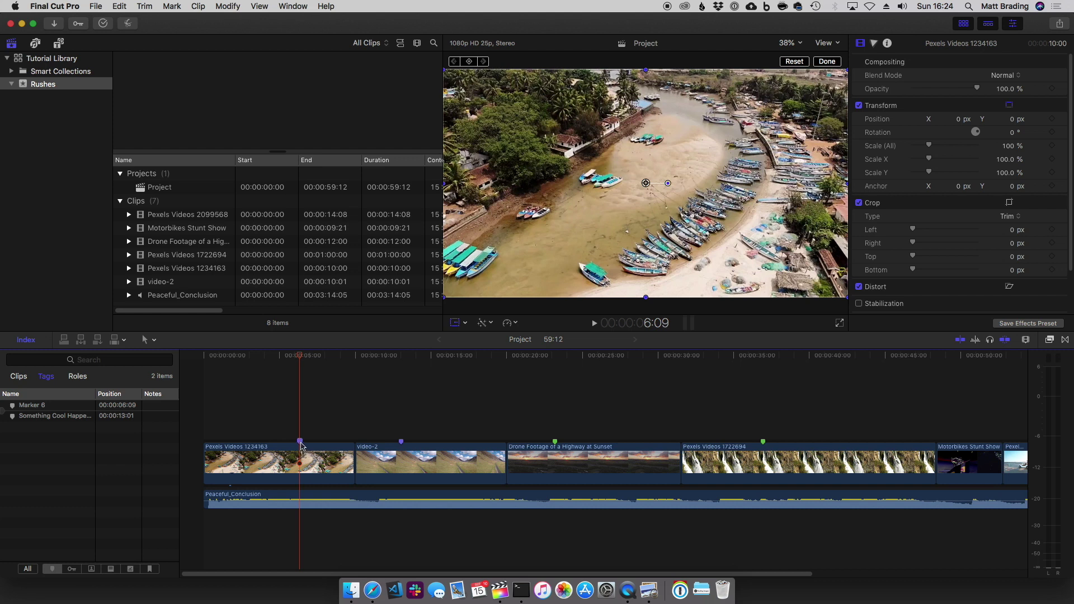
pyautogui.doubleClick(300, 442)
pyautogui.click(315, 385)
pyautogui.press('Right')
pyautogui.hotkey('shift', 'Left')
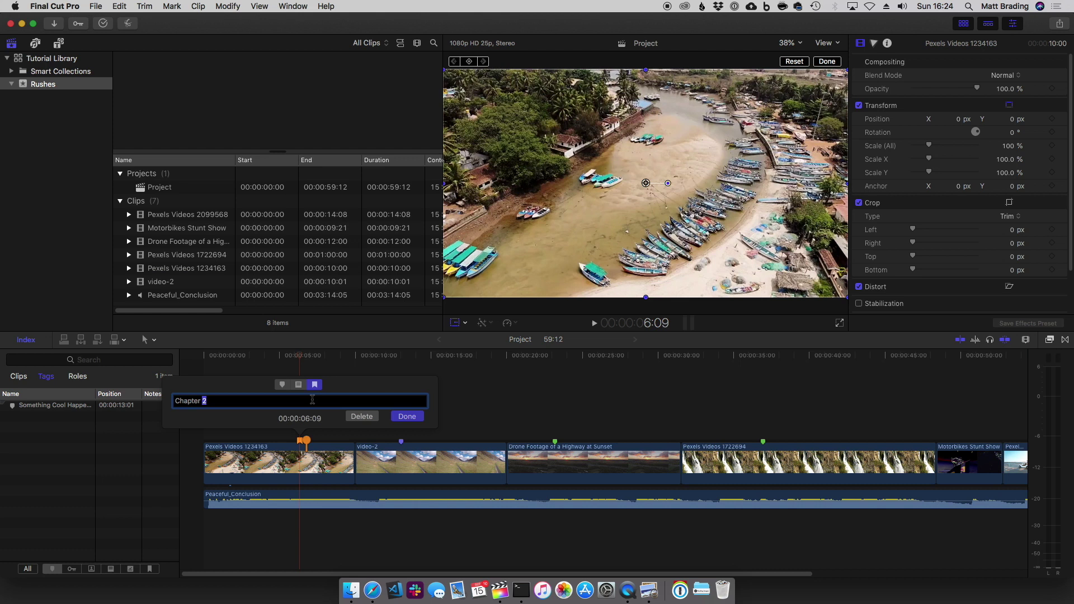
pyautogui.press('BackSpace')
pyautogui.click(409, 417)
# - Add a marker at 00:00:28:02 in the Drone Footage of a Highway at Sunset clip and make it a chapter marker named "Chapter 2"
pyautogui.click(629, 357)
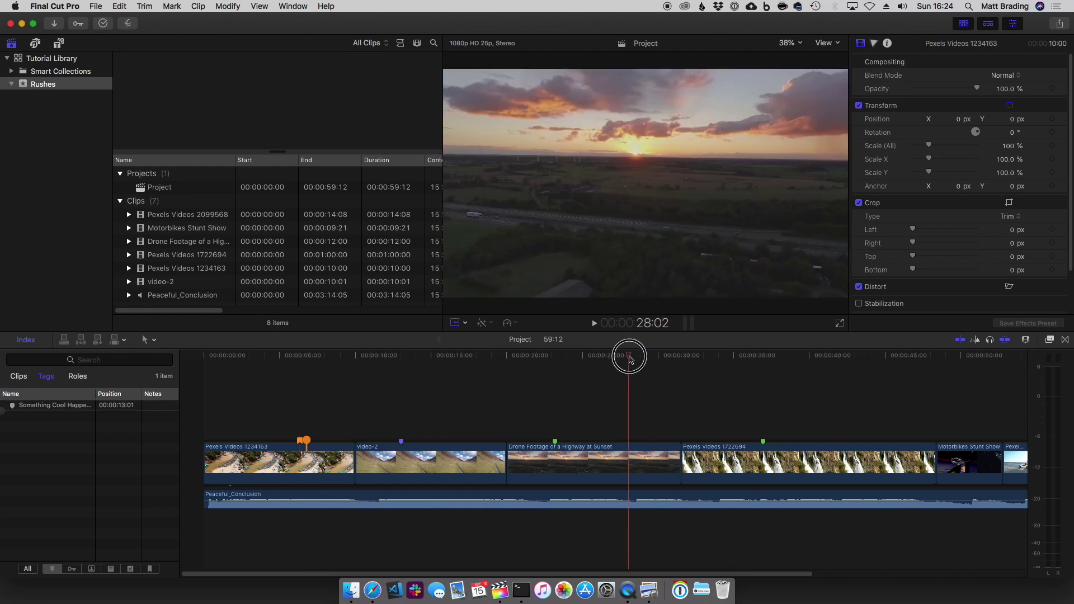
pyautogui.press('m')
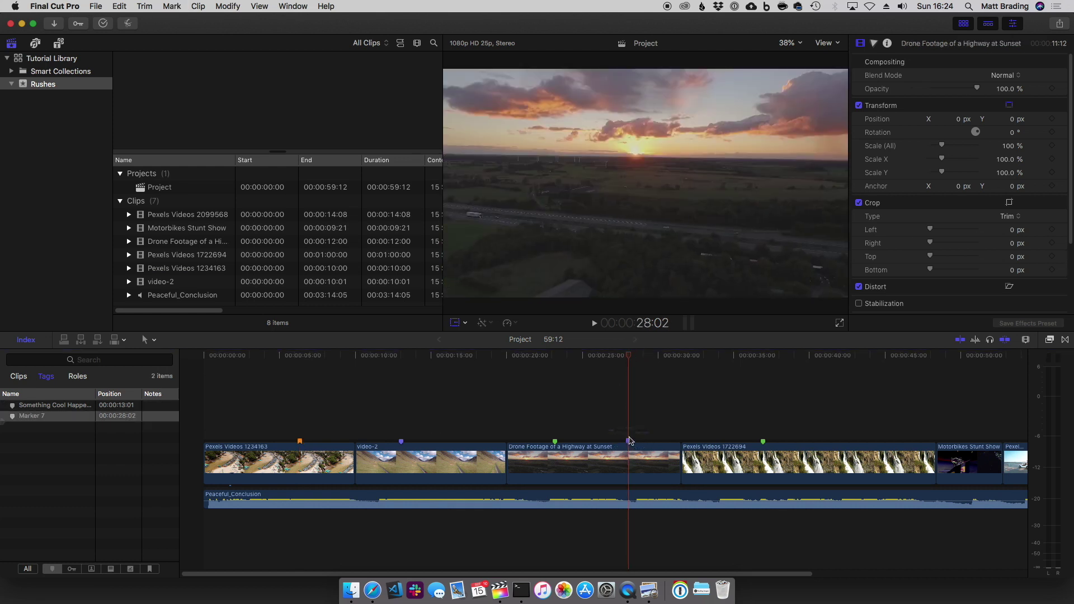
pyautogui.doubleClick(628, 441)
pyautogui.click(647, 386)
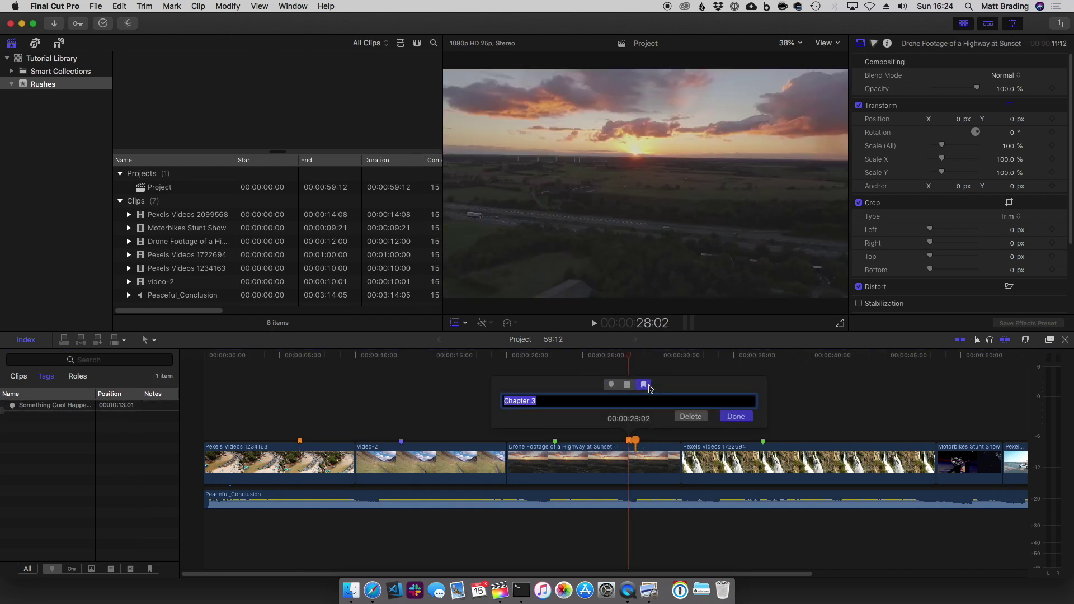
pyautogui.press('Return')
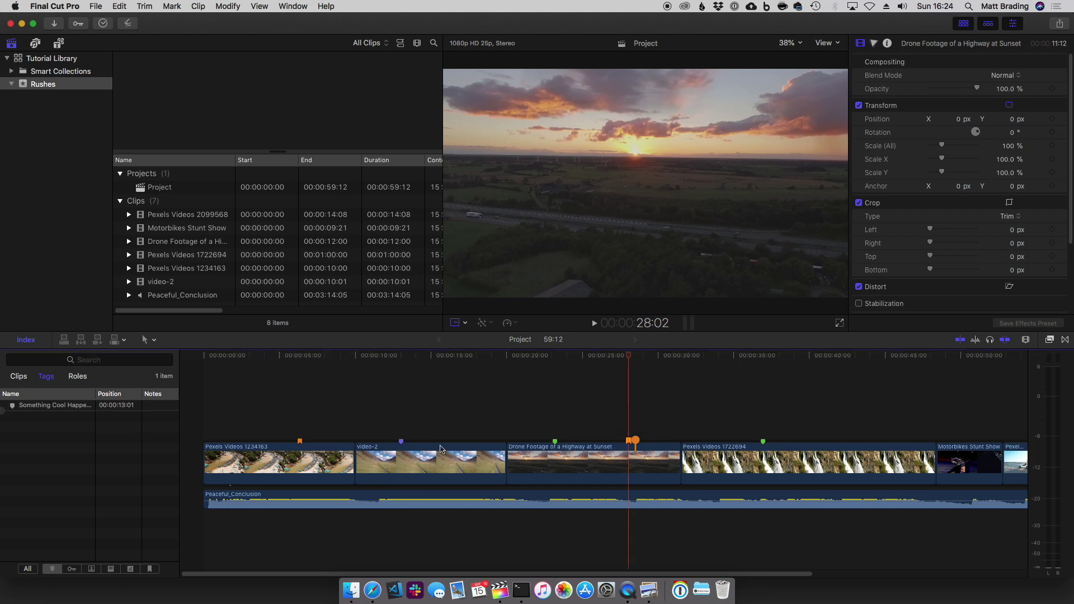
# - Move the Chapter 1 marker's poster frame forward to about 00:00:07:16 and view the frame at that point
pyautogui.click(300, 442)
pyautogui.moveTo(307, 443); pyautogui.dragTo(320, 442)
pyautogui.click(320, 461)
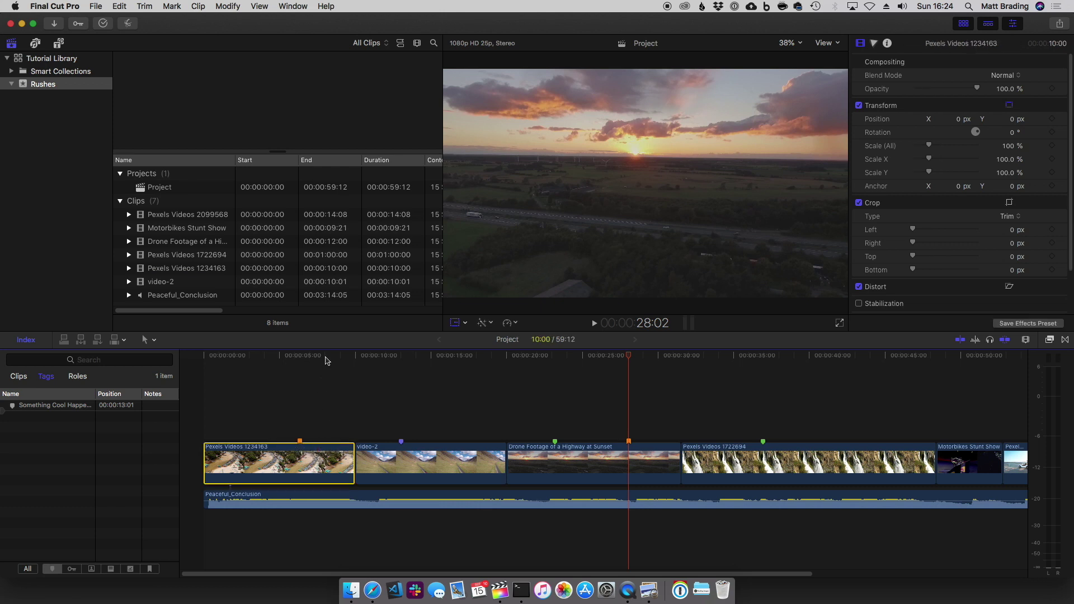
pyautogui.click(309, 358)
pyautogui.click(301, 441)
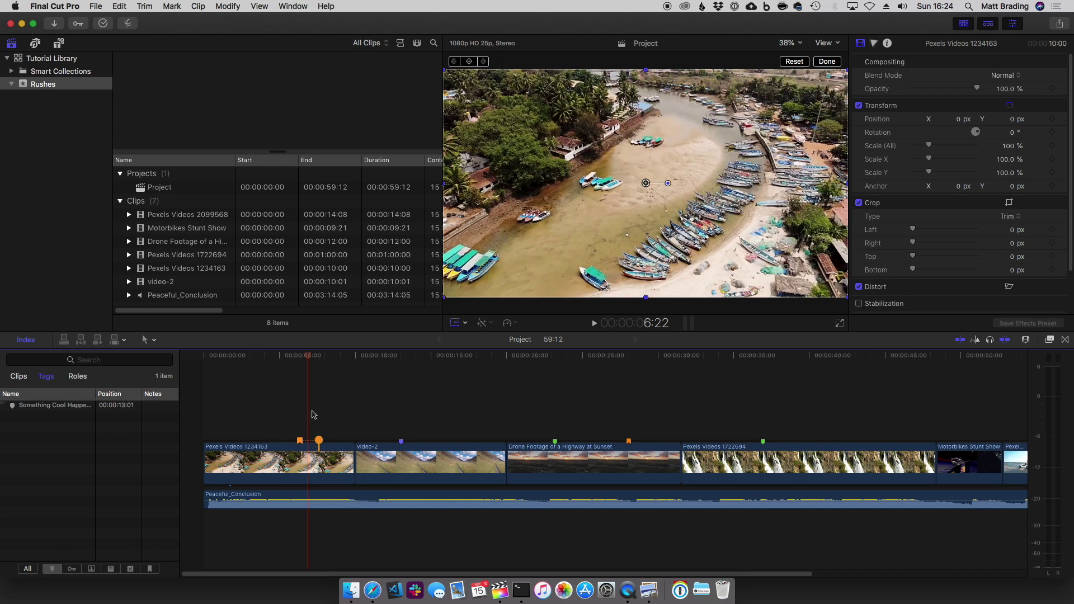
pyautogui.moveTo(312, 358); pyautogui.dragTo(319, 355)
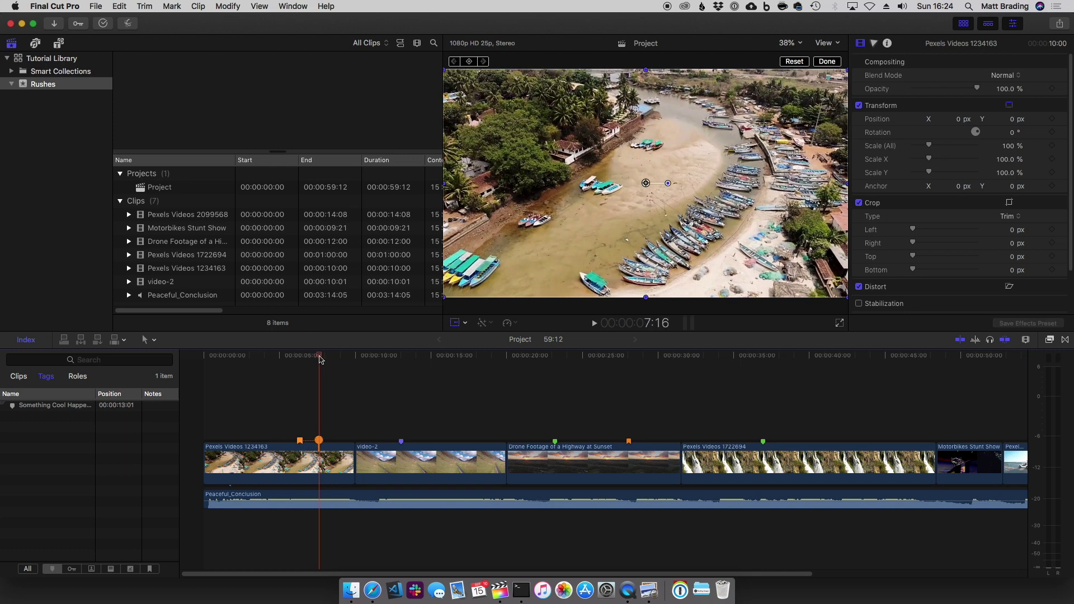
# - Move the Chapter 1 poster frame ahead of its marker to about 00:00:04:23 and view that frame
pyautogui.moveTo(319, 440); pyautogui.dragTo(278, 440)
pyautogui.click(303, 360)
pyautogui.moveTo(303, 361); pyautogui.dragTo(279, 370)
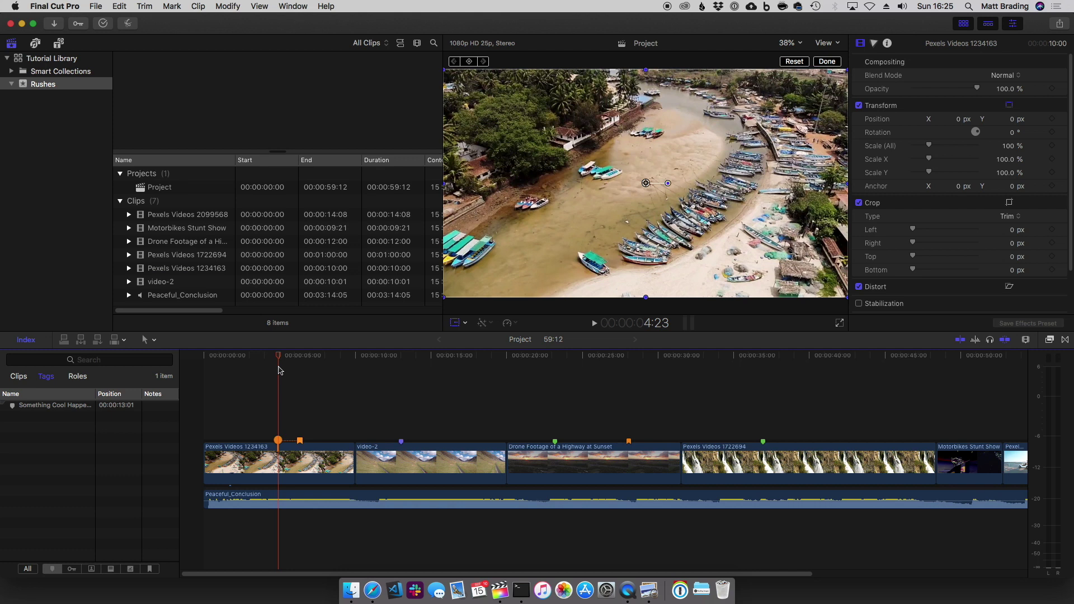
# - Move the Chapter 2 poster frame to about two seconds before its marker and return the playhead to the project start
pyautogui.click(629, 442)
pyautogui.moveTo(630, 442)
pyautogui.mouseDown()
pyautogui.moveTo(587, 440)
pyautogui.moveTo(599, 441)
pyautogui.mouseUp()
pyautogui.press('Home')
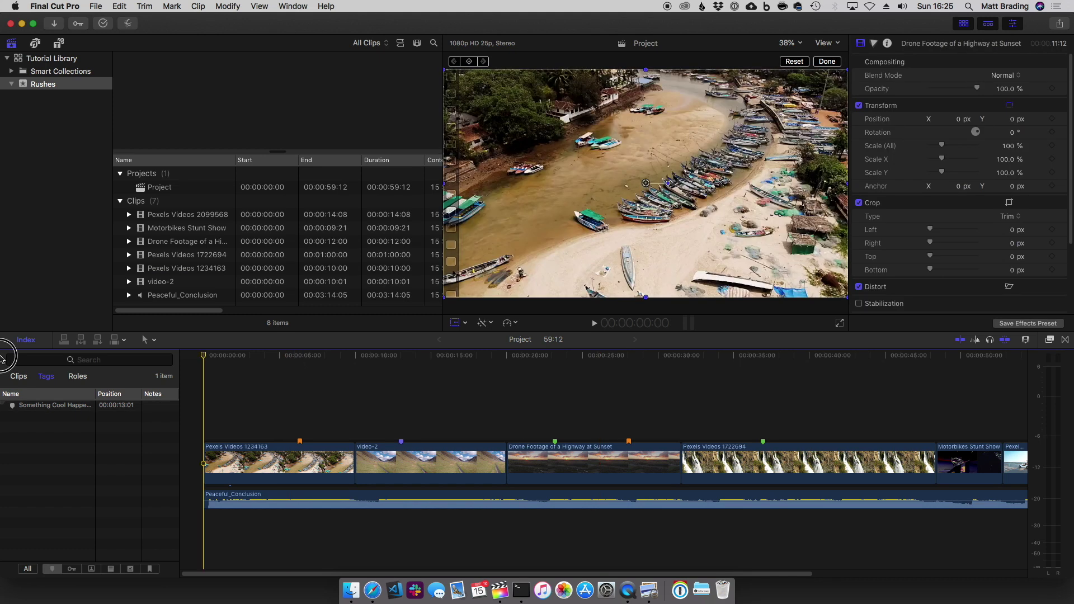
# - Filter the timeline index to chapter markers and jump to Chapter 1
pyautogui.click(151, 569)
pyautogui.click(72, 404)
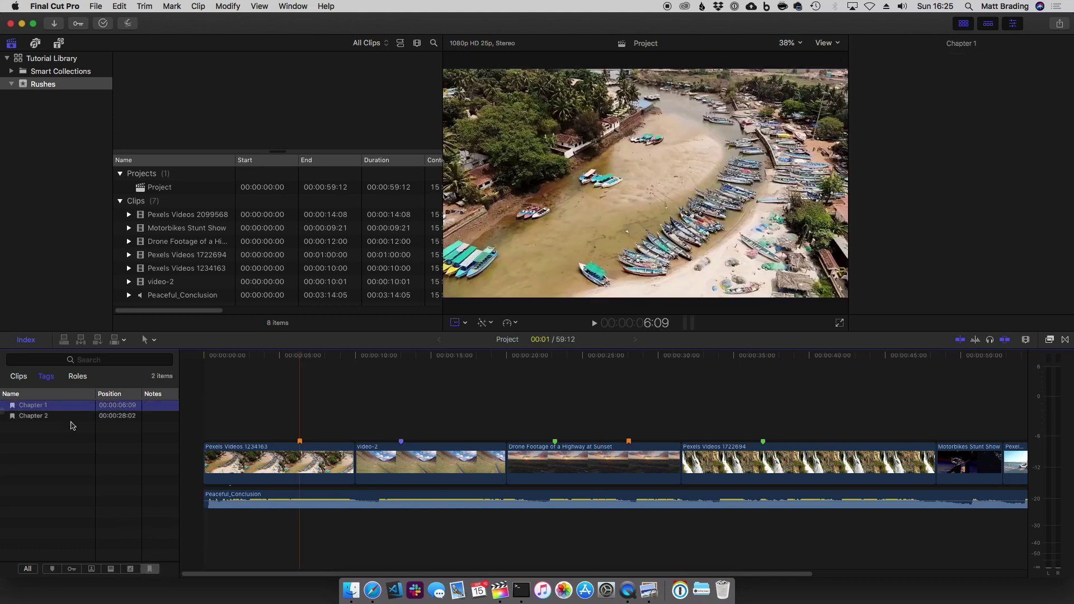
pyautogui.hotkey('shift', 't')
pyautogui.click(68, 410)
# - Examine the Master File export settings, including the chapter marker and when-done options, and cancel the export
pyautogui.click(1057, 25)
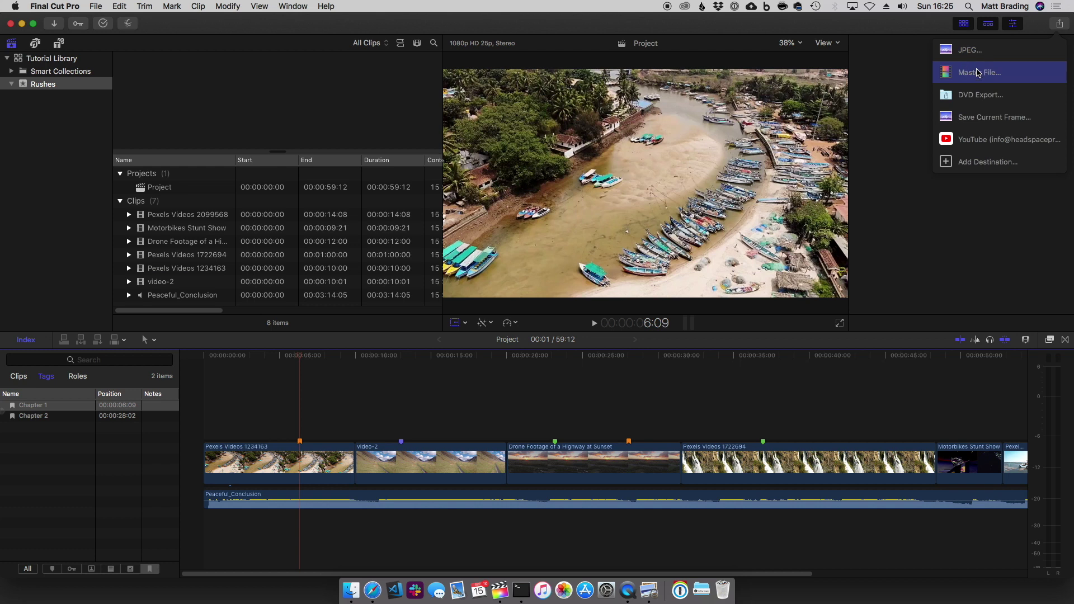
pyautogui.click(977, 72)
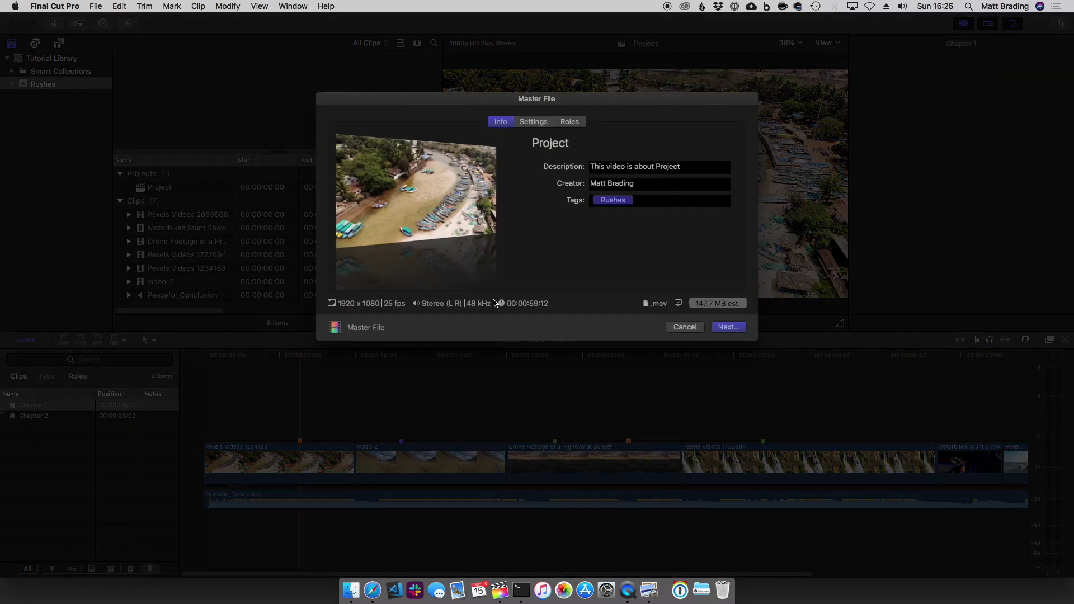
pyautogui.click(534, 122)
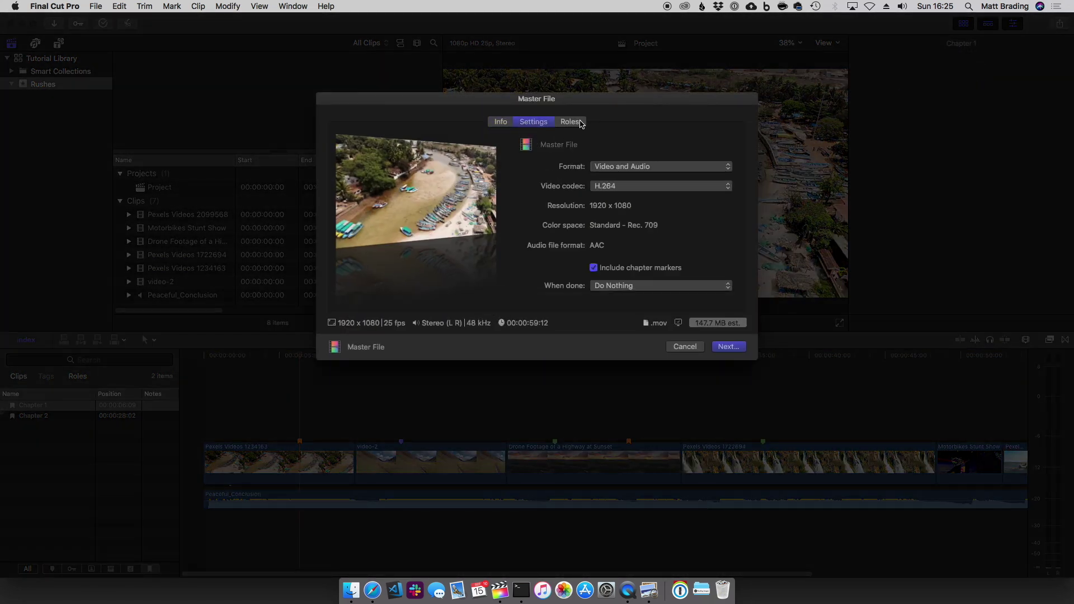
pyautogui.click(623, 282)
pyautogui.click(621, 285)
pyautogui.click(629, 287)
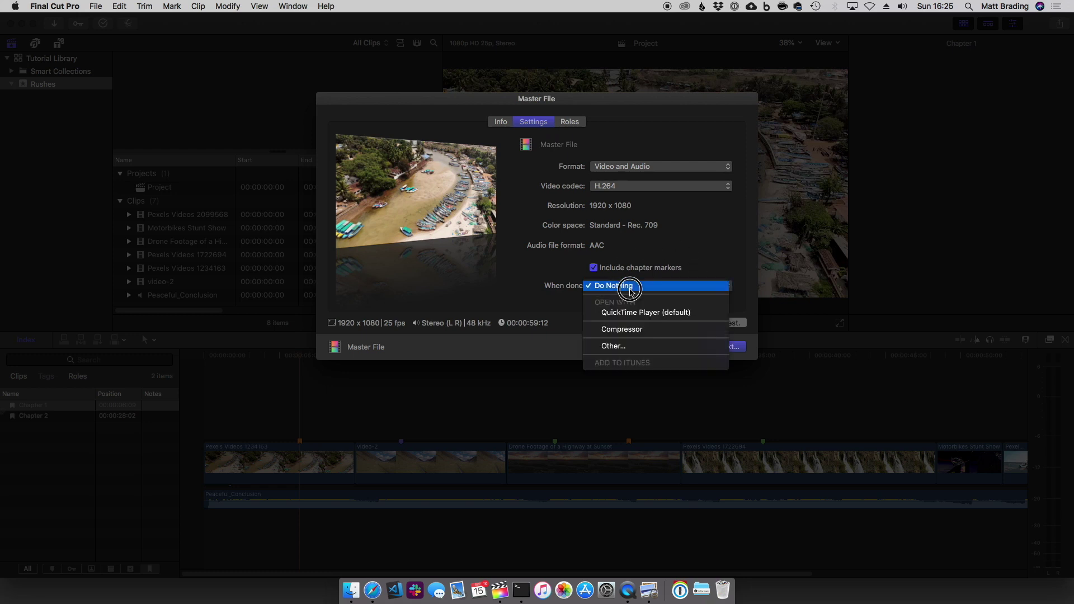
pyautogui.click(629, 287)
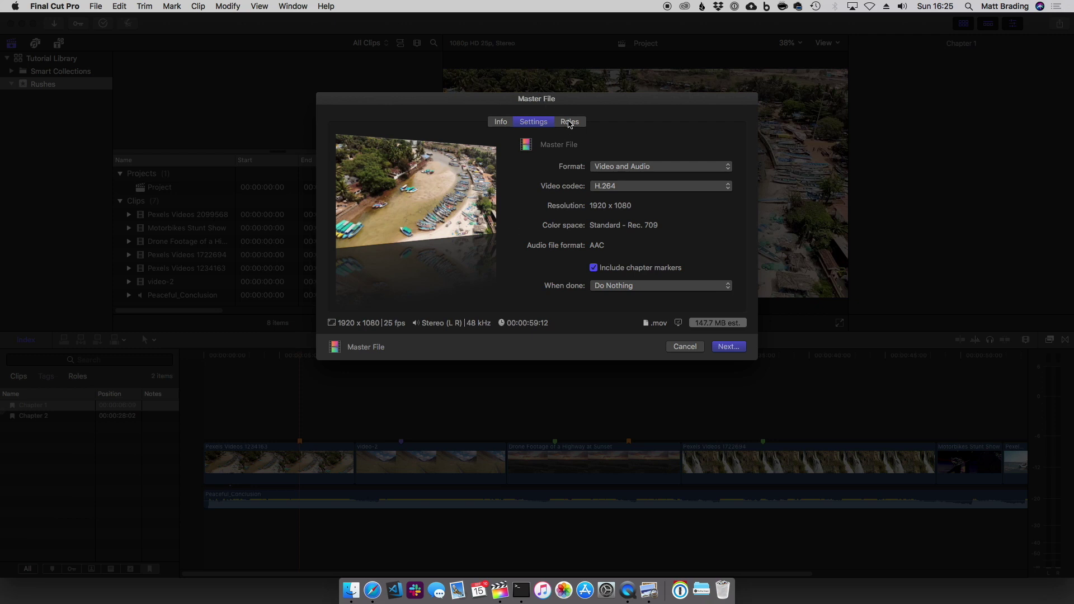
pyautogui.click(683, 346)
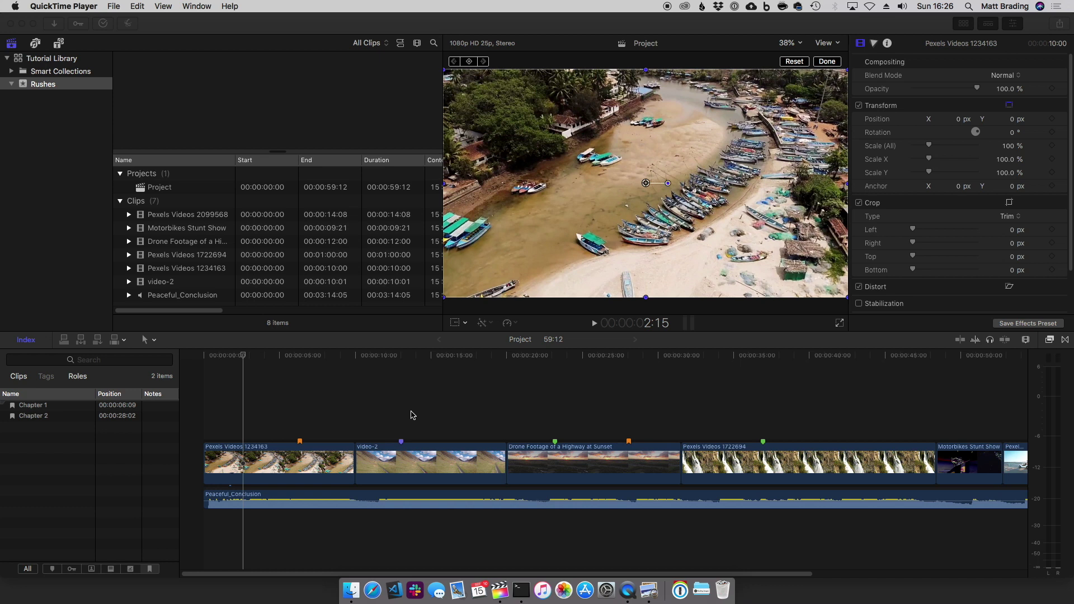
# - Cut the standard marker in the video-2 clip and paste it at 00:00:19:00 in the same clip
pyautogui.click(403, 444)
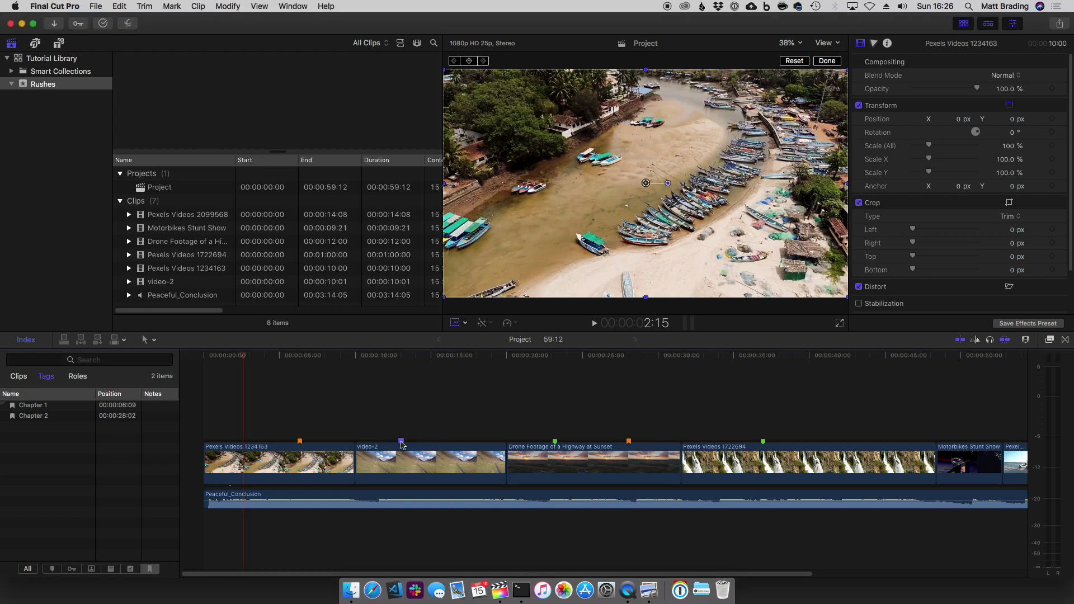
pyautogui.click(405, 443)
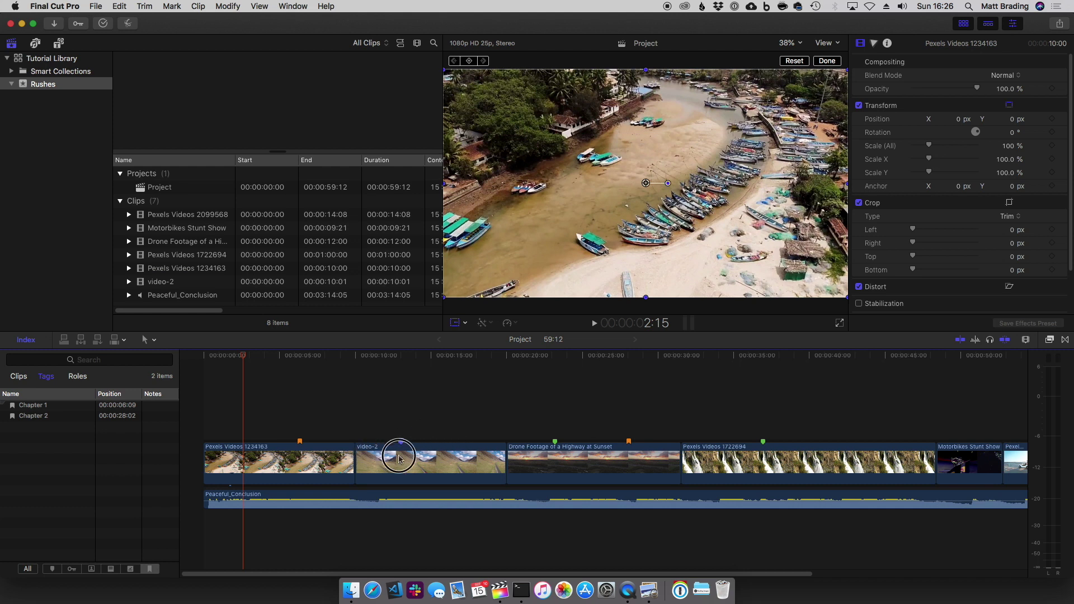
pyautogui.rightClick(401, 445)
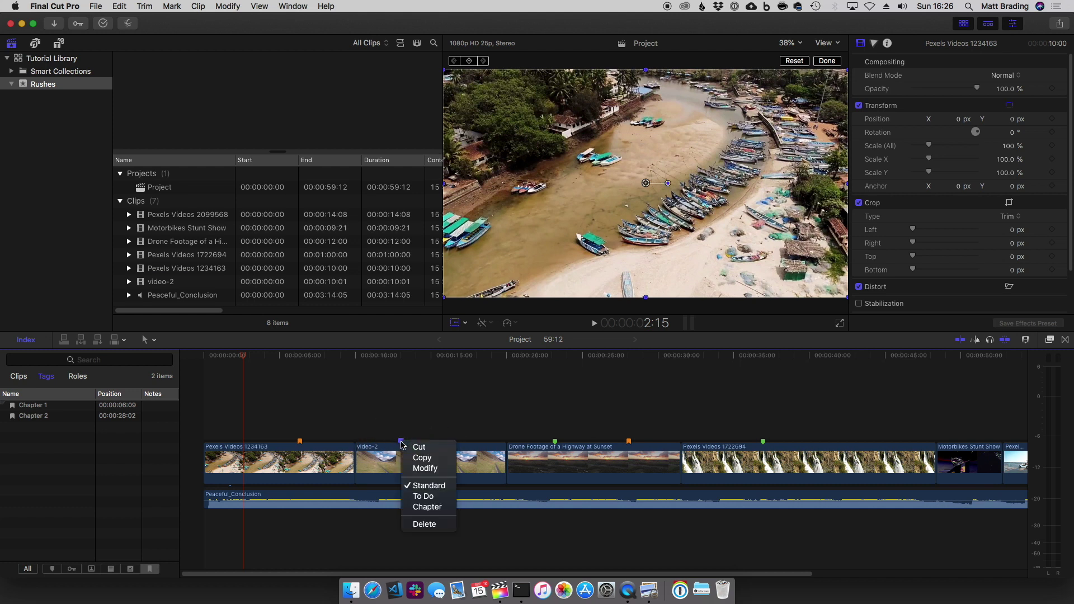
pyautogui.press('Escape')
pyautogui.click(492, 363)
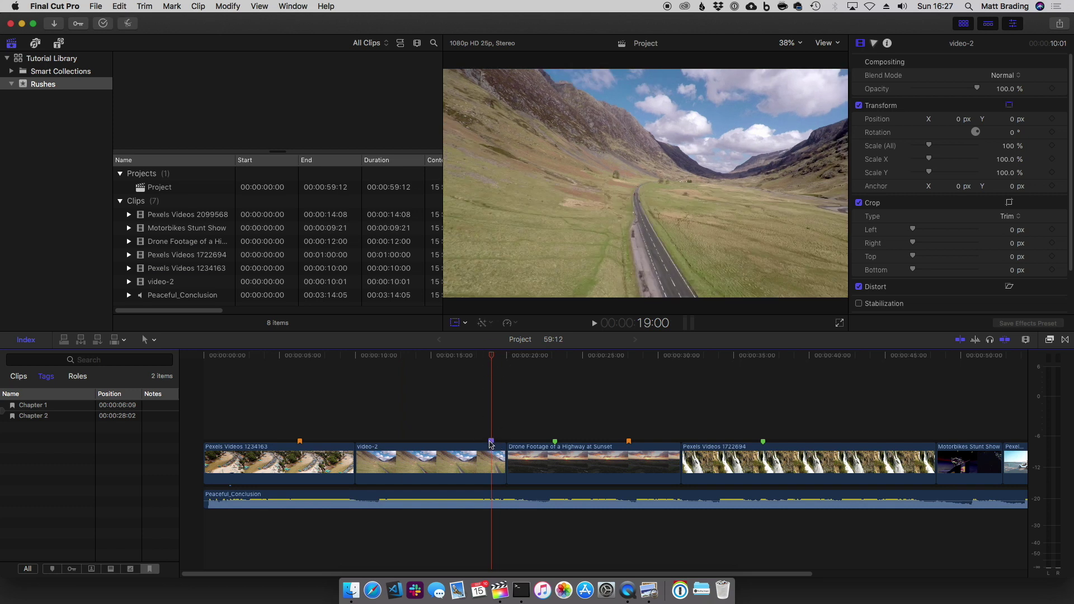
pyautogui.click(327, 7)
# - Copy the marker at 00:00:19:00, paste it at 00:00:25:16 in the Drone Footage clip, and view the copy's details
pyautogui.rightClick(491, 442)
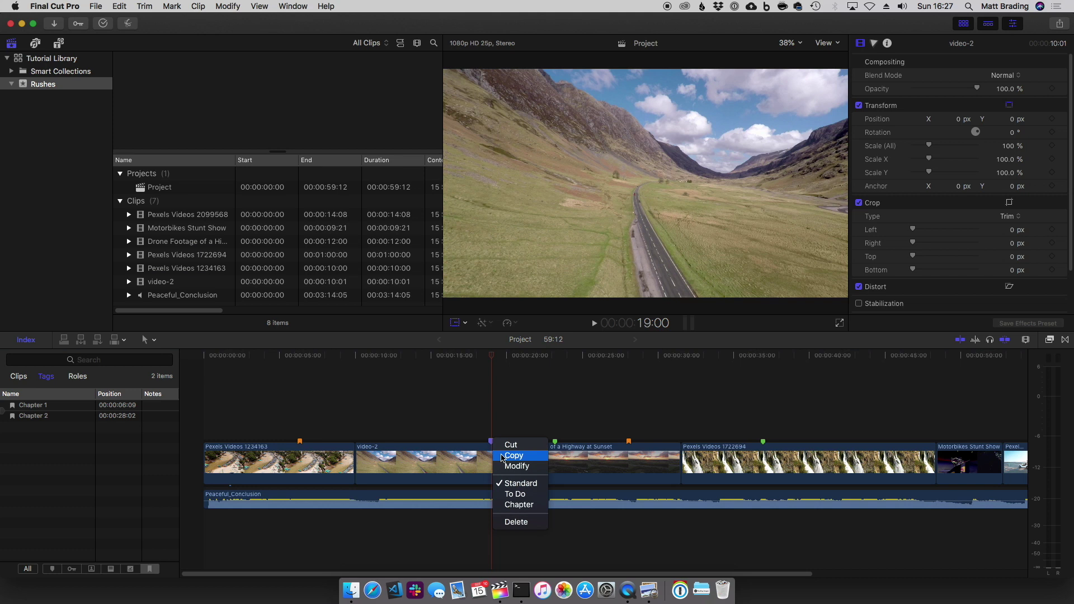
pyautogui.click(502, 458)
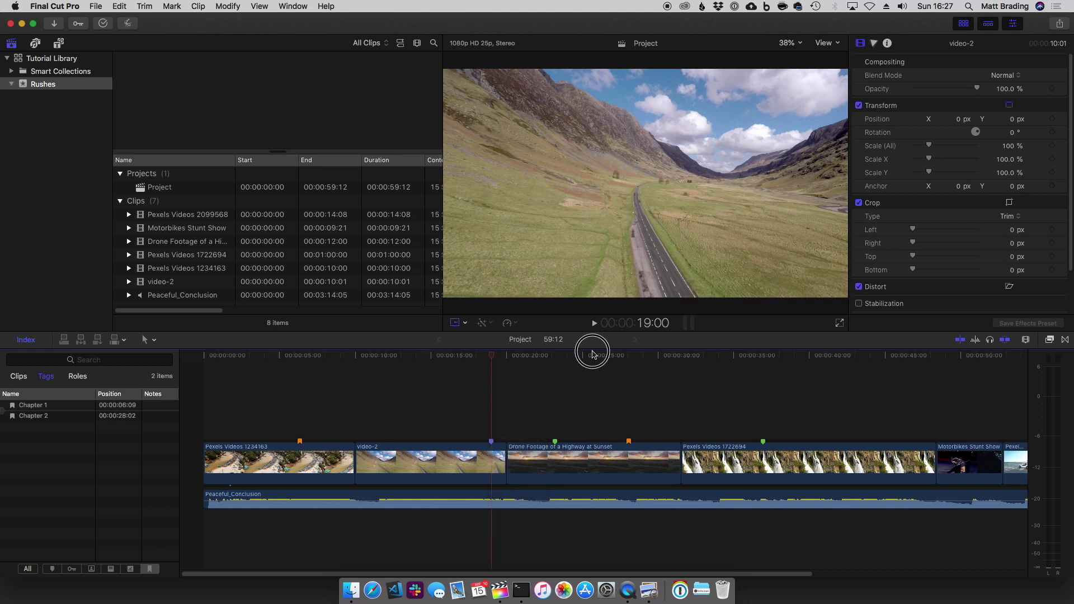
pyautogui.click(592, 357)
pyautogui.press('super+v')
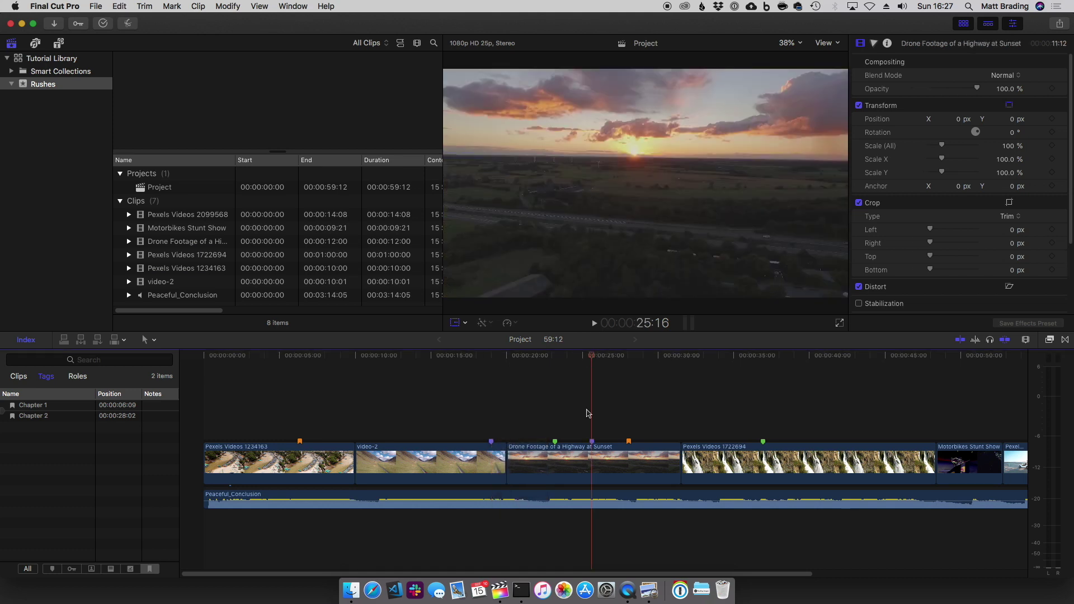
pyautogui.doubleClick(593, 443)
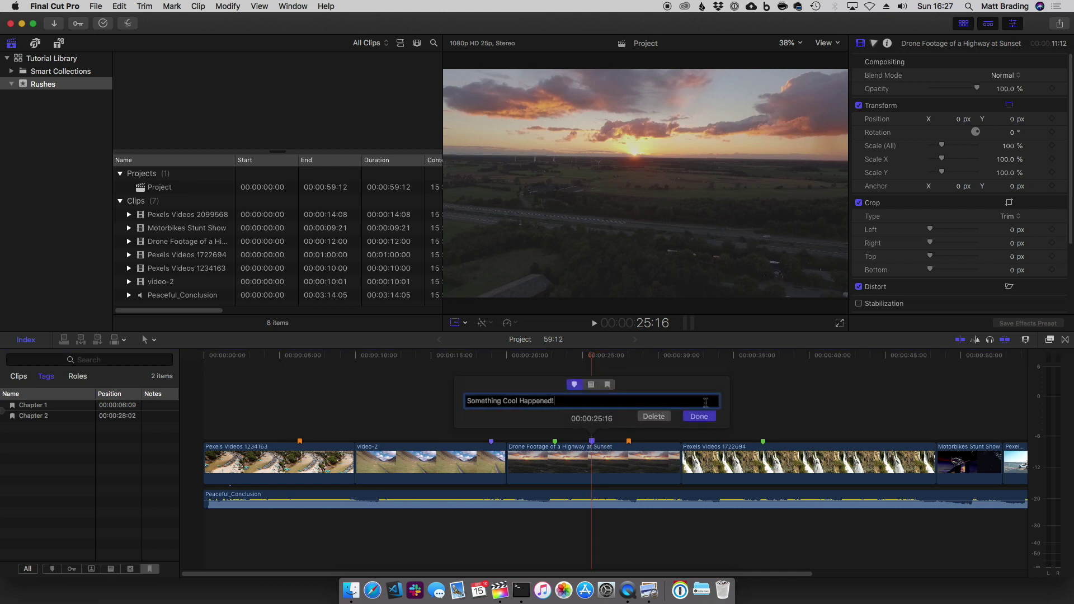
pyautogui.click(748, 381)
# - Delete the video-2 marker, the Chapter 1 marker, and the completed to-do and pasted marker in the Drone Footage clip
pyautogui.rightClick(491, 442)
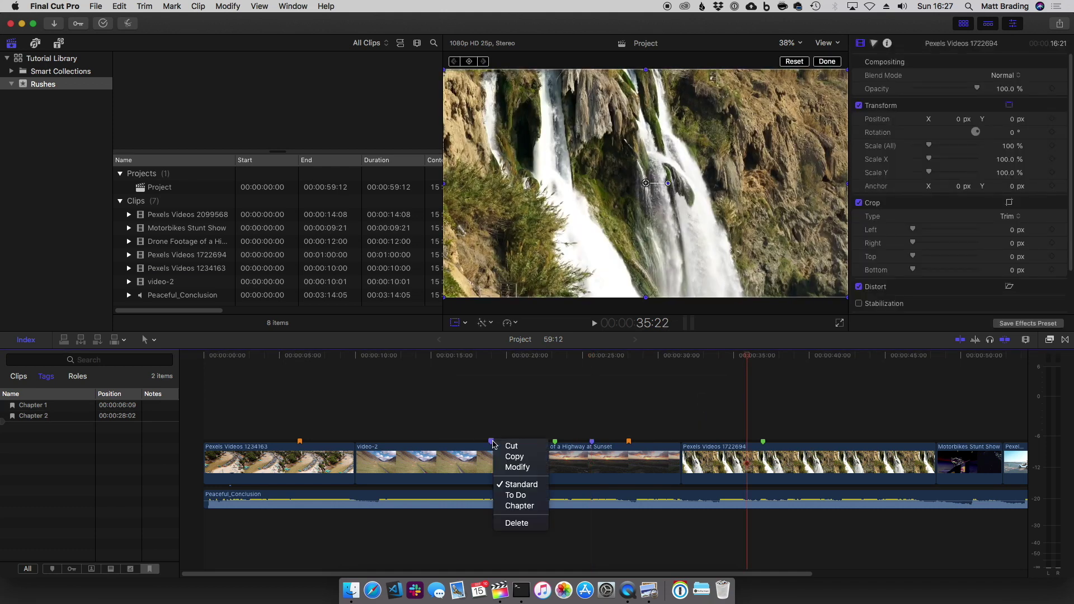
pyautogui.click(516, 523)
pyautogui.rightClick(301, 443)
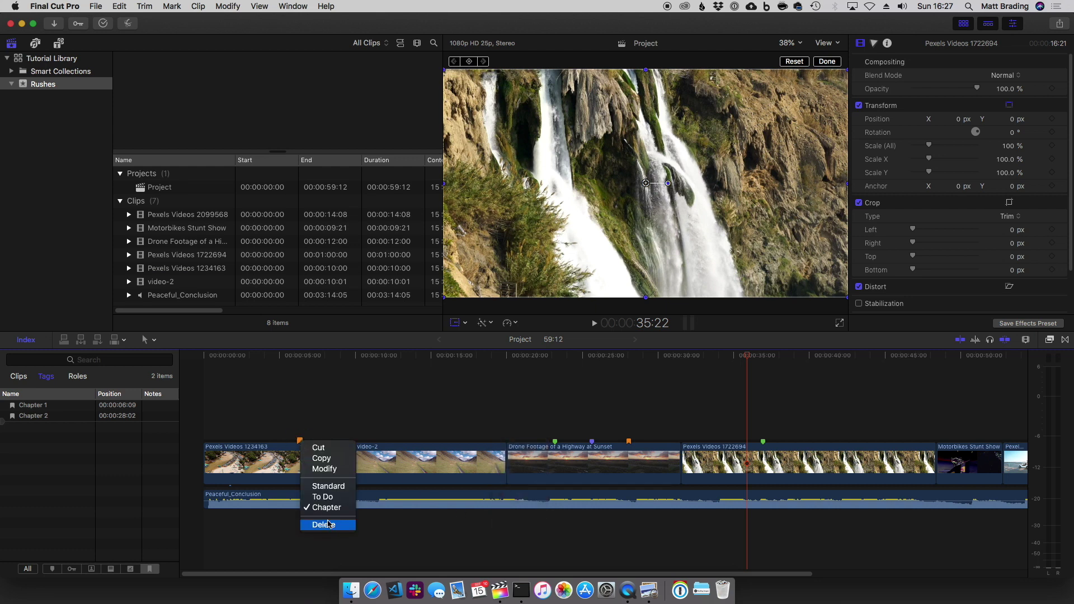
pyautogui.rightClick(554, 441)
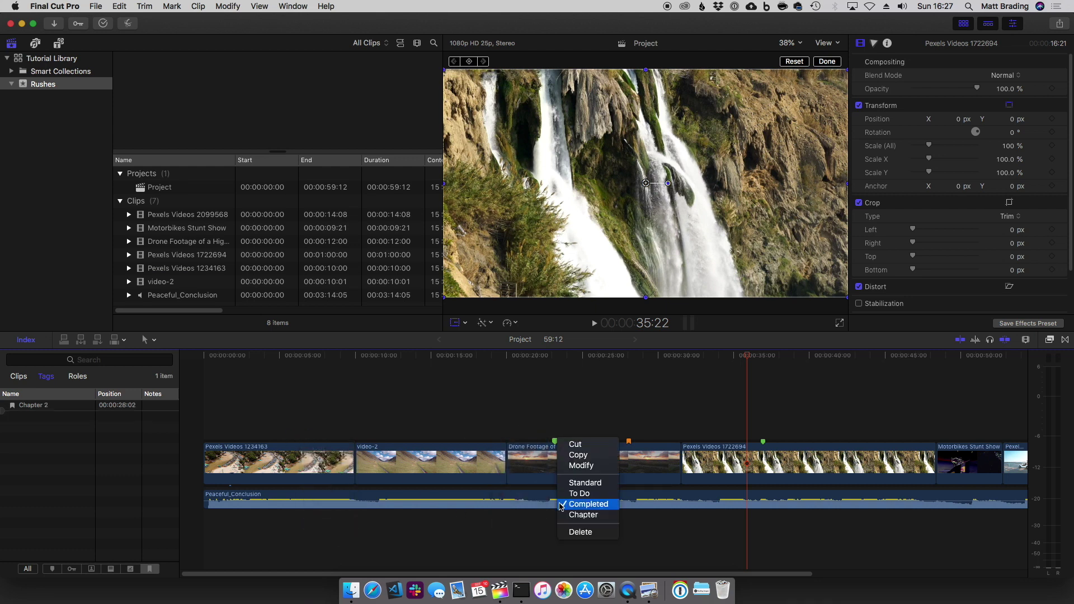
pyautogui.click(576, 531)
pyautogui.rightClick(592, 442)
pyautogui.click(616, 522)
# - Convert the Chapter 2 marker to a standard marker and delete it
pyautogui.rightClick(629, 442)
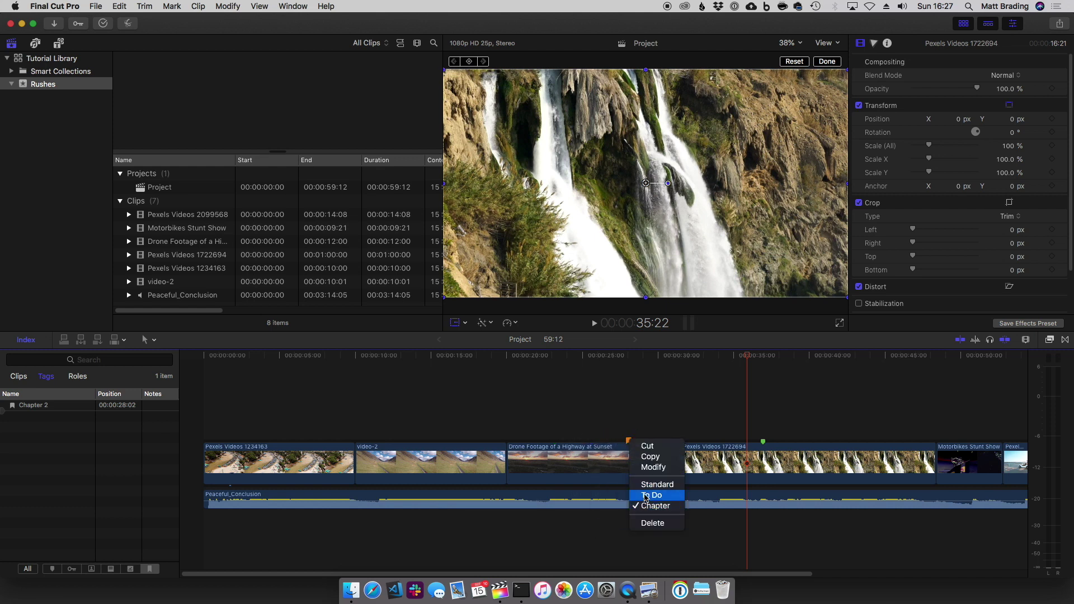
pyautogui.click(655, 484)
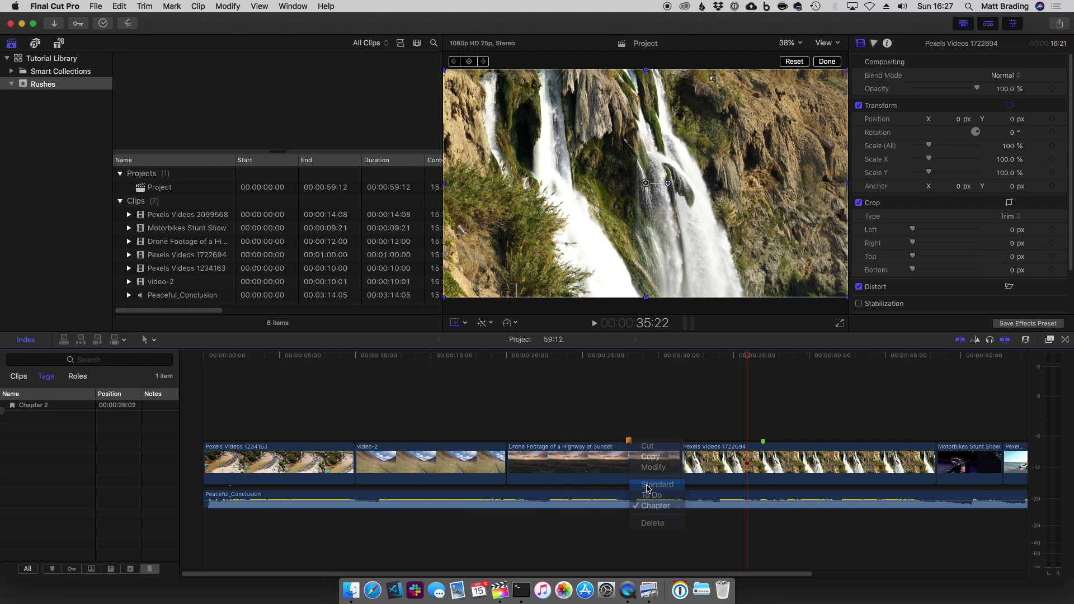
pyautogui.doubleClick(629, 442)
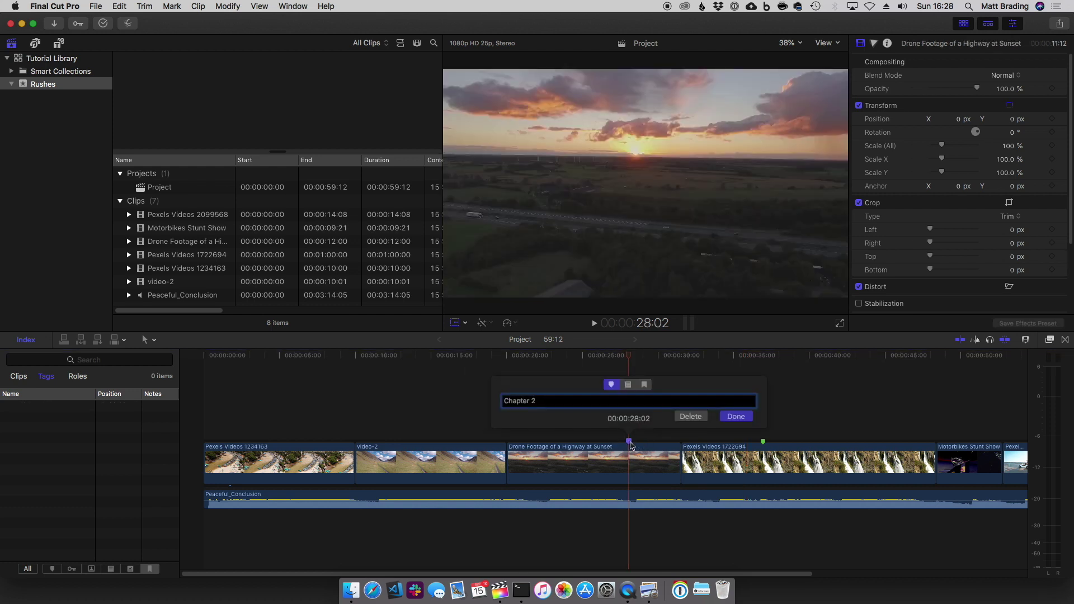
pyautogui.click(688, 418)
# - Delete the "Need to add sound effect" to-do and move the playhead to 00:00:20:01, where the Drone Footage clip begins
pyautogui.doubleClick(762, 441)
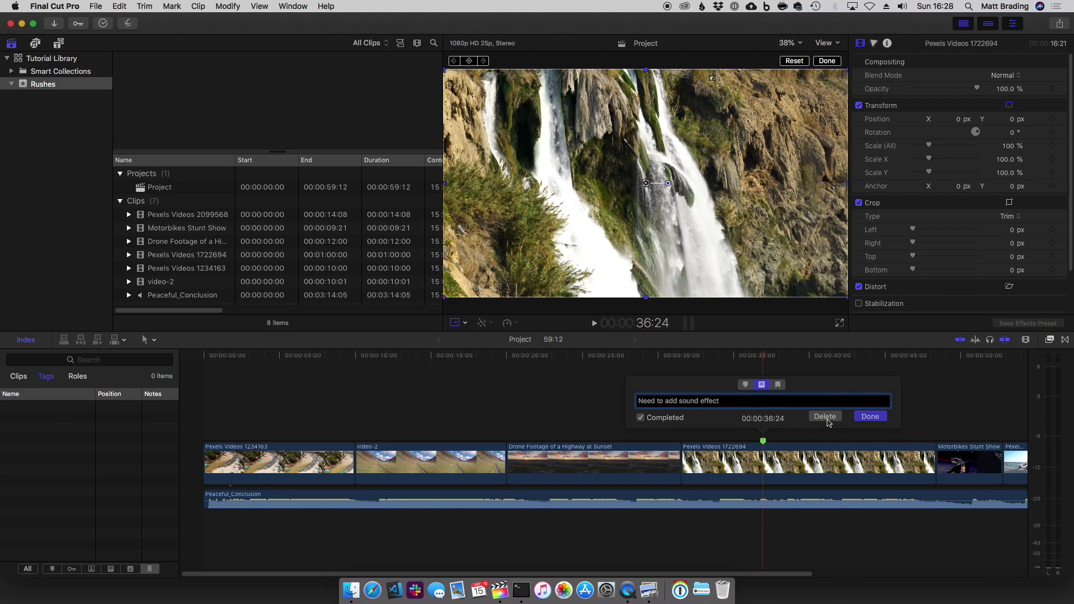
pyautogui.click(825, 418)
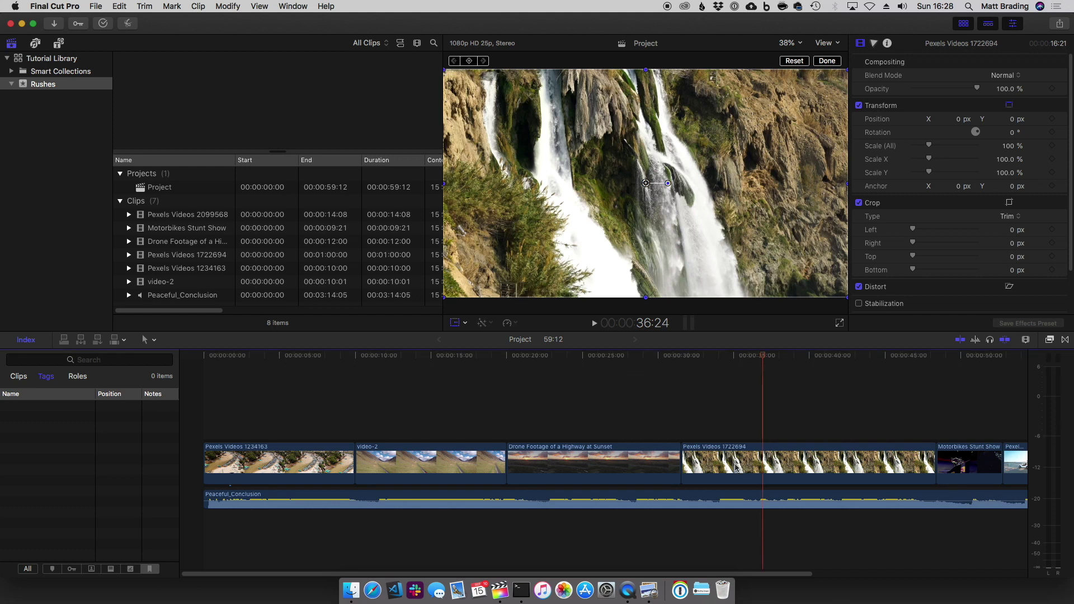
pyautogui.click(505, 357)
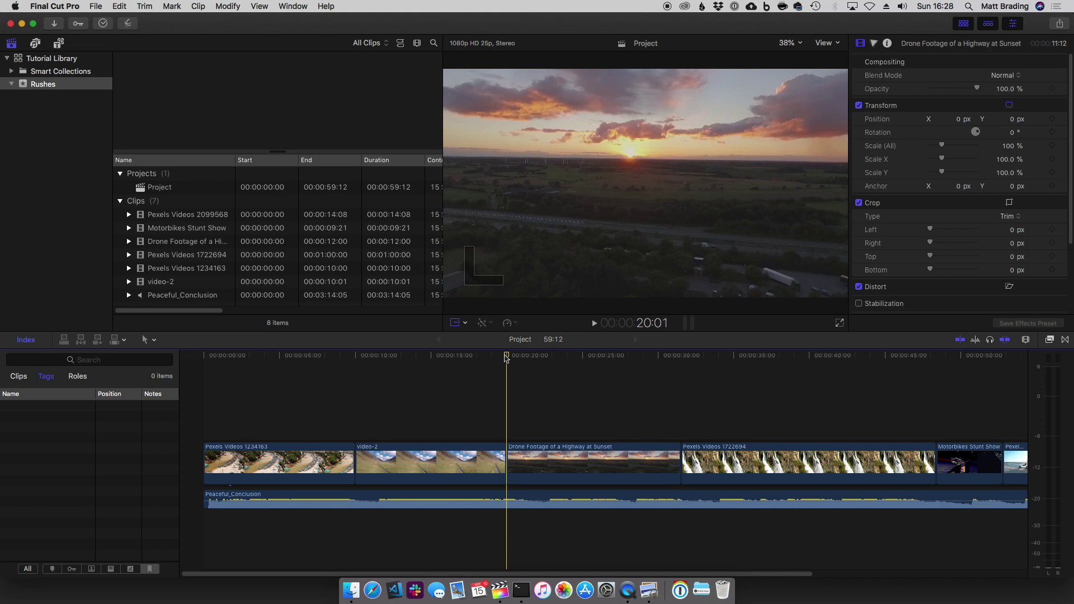